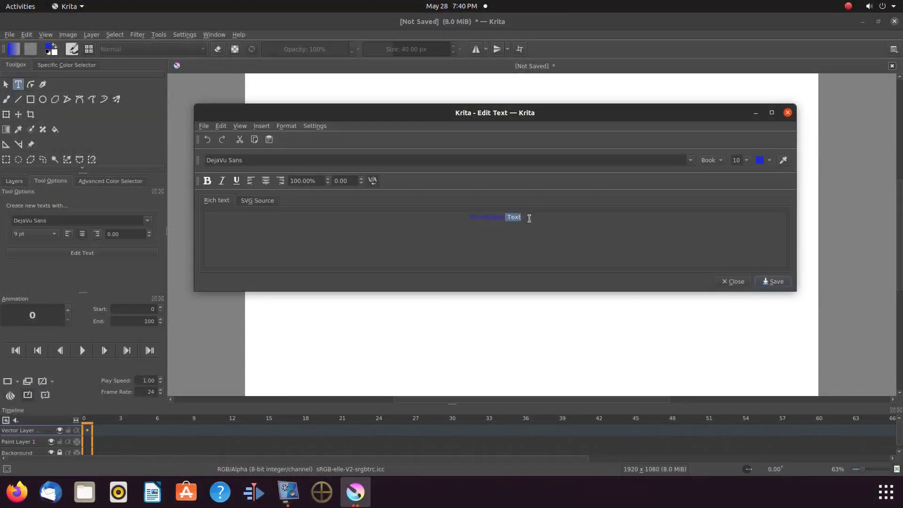
Enter 'This Is Redfeather' in large dark red text and move it to about X 896, Y 258 px
left_click_drag(530, 216, 467, 238)
key("BackSpace")
left_click(747, 160)
left_click(737, 214)
left_click(769, 160)
left_click(800, 235)
left_click(774, 282)
left_click_drag(520, 160, 439, 186)
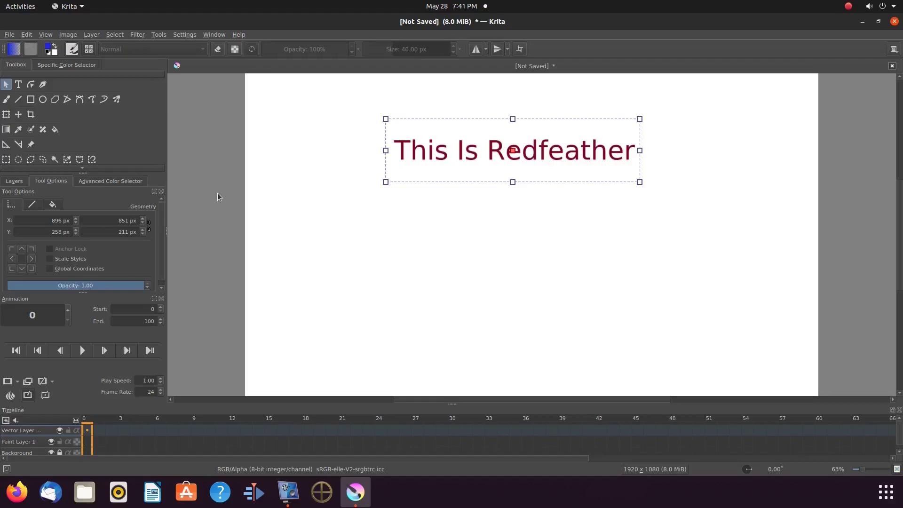
Merge the text vector layer down into Paint Layer 1
left_click(21, 182)
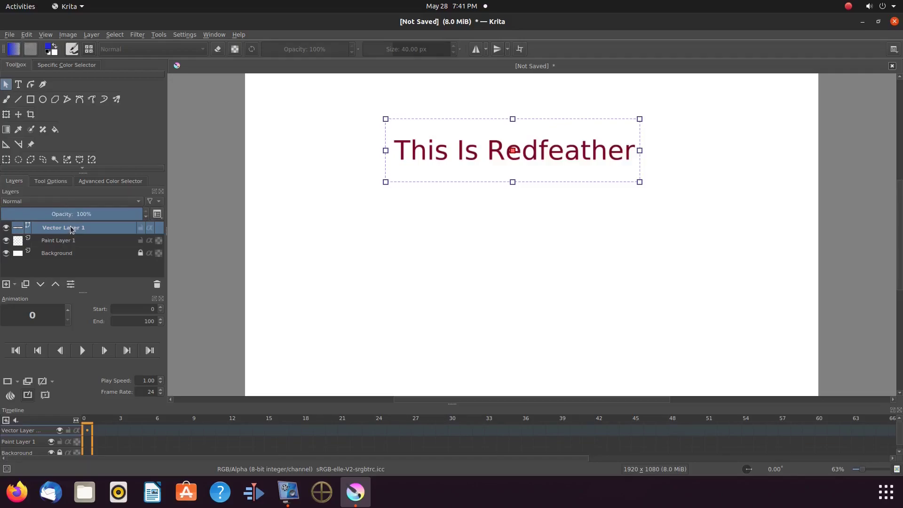
right_click(71, 229)
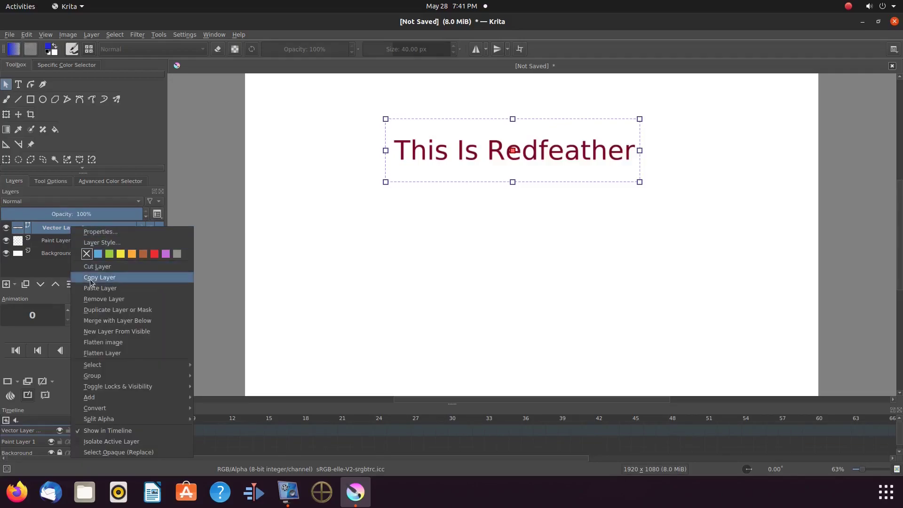
left_click(105, 322)
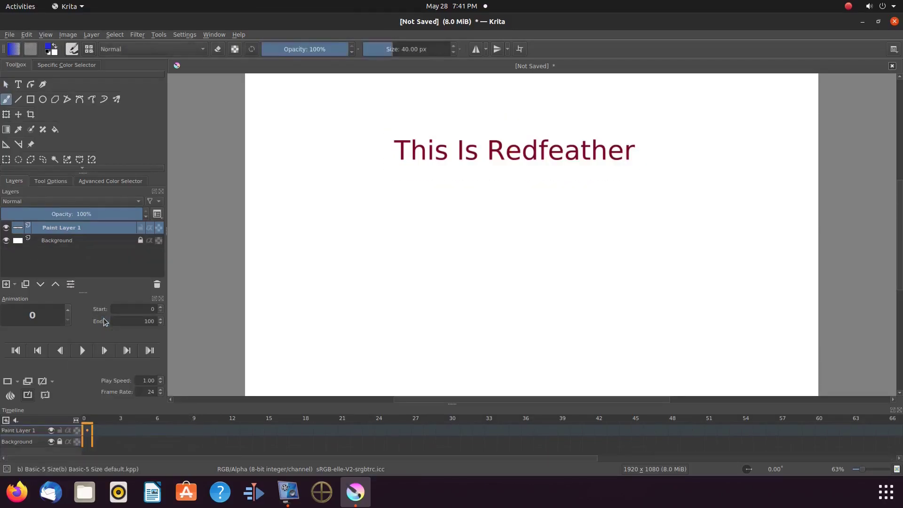
Add Paint Layer 2 and place it below Paint Layer 1, above Background
left_click(6, 284)
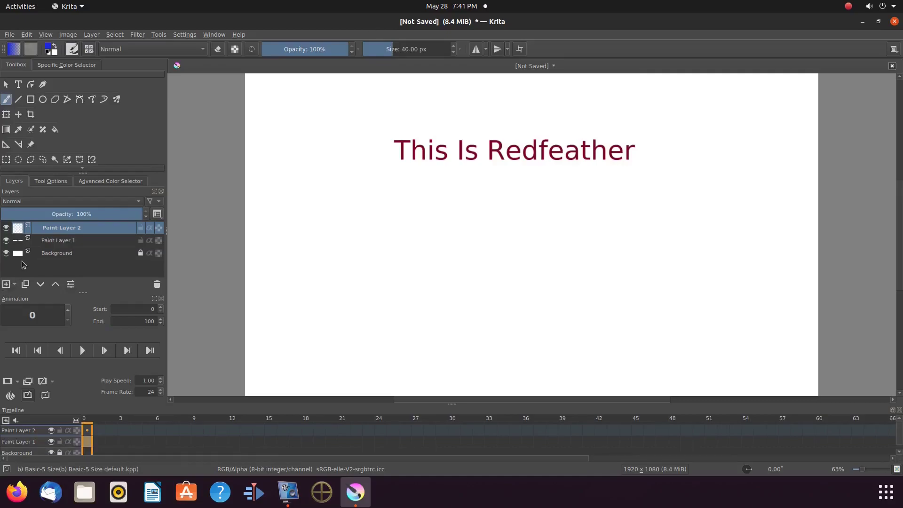
mouse_move(61, 229)
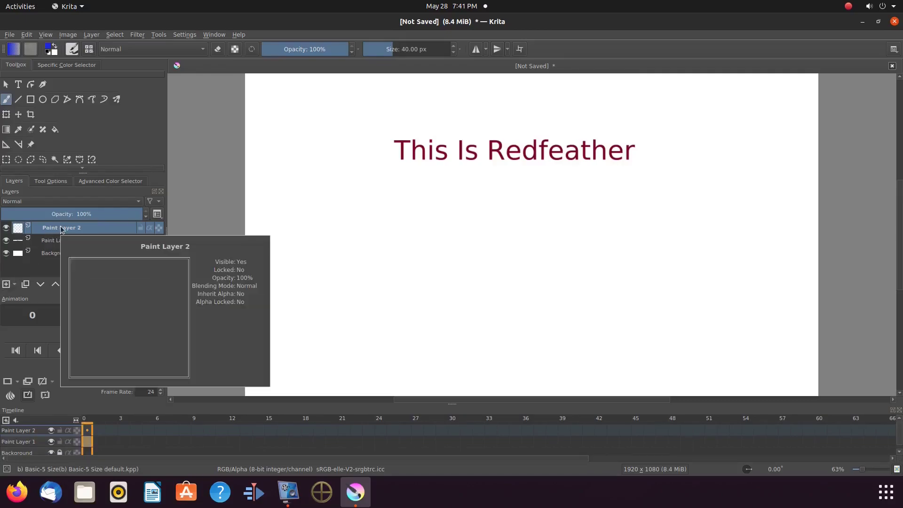
left_click_drag(60, 229, 64, 249)
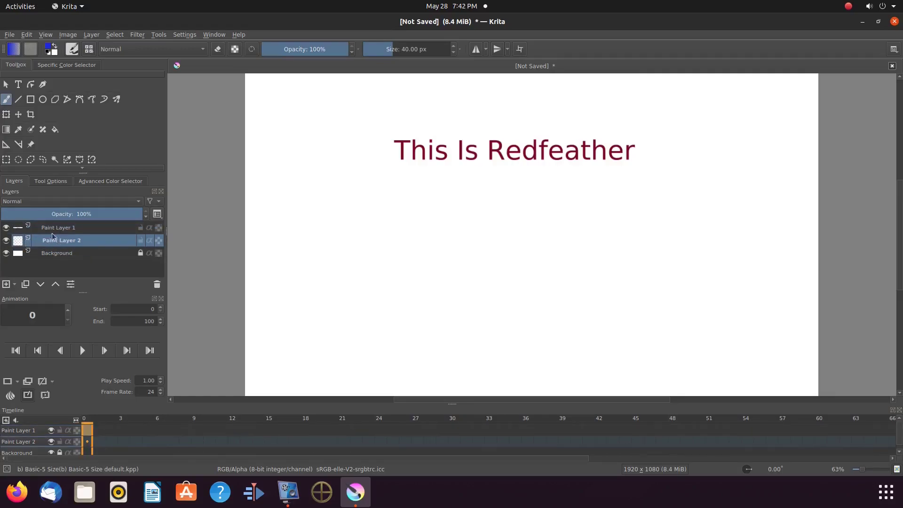
mouse_move(59, 231)
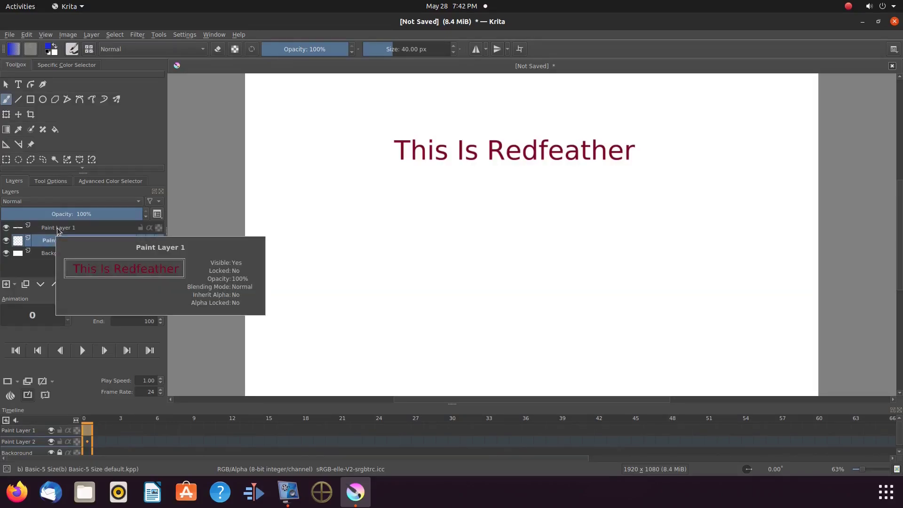
On Paint Layer 1, draw a rectangular selection around the word 'This'
left_click(58, 230)
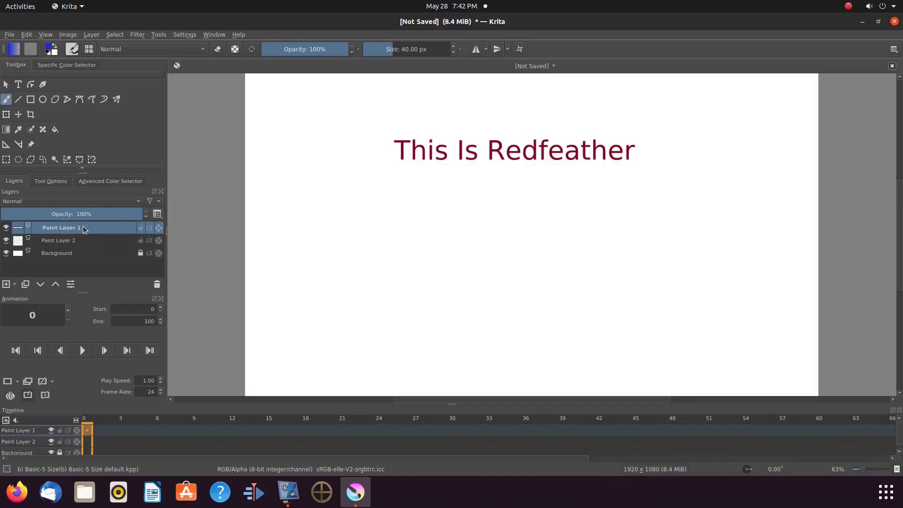
left_click(6, 161)
left_click_drag(387, 134, 451, 171)
Move 'This' down-left and skew its right corners in Perspective mode, then apply it
left_click(6, 114)
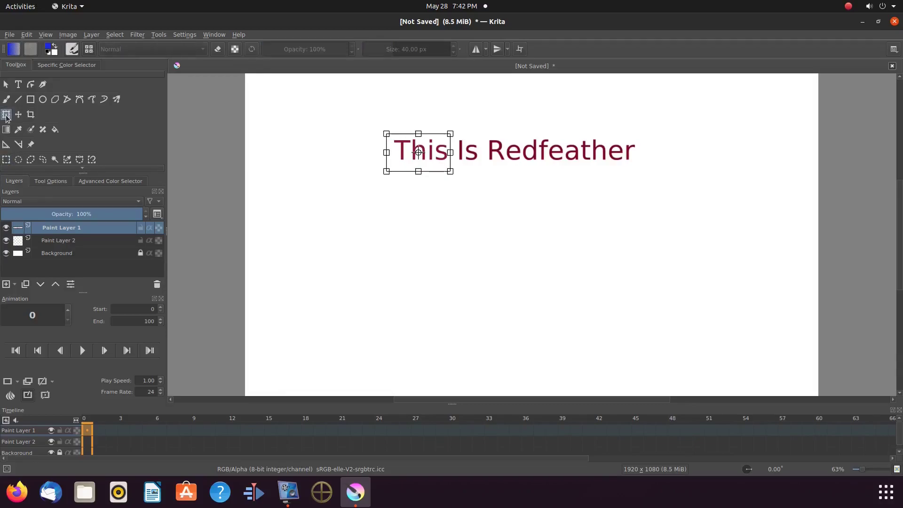
left_click(47, 183)
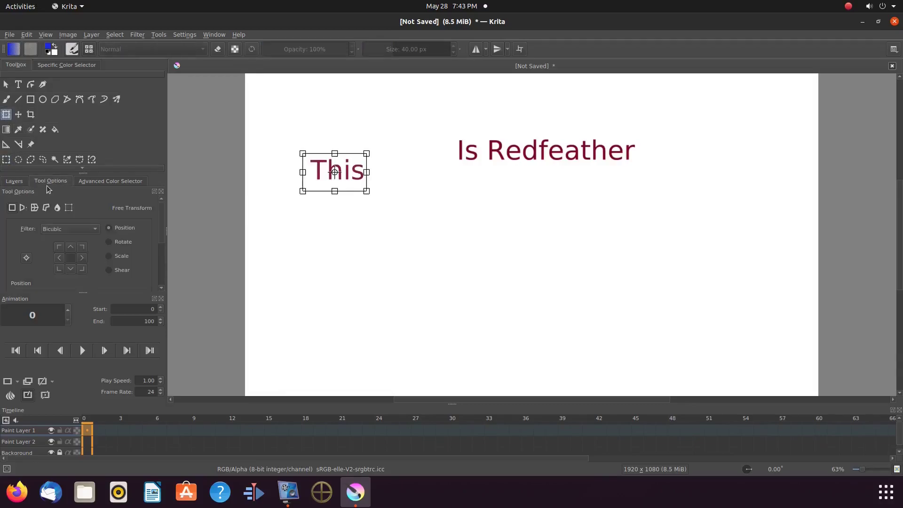
left_click(22, 208)
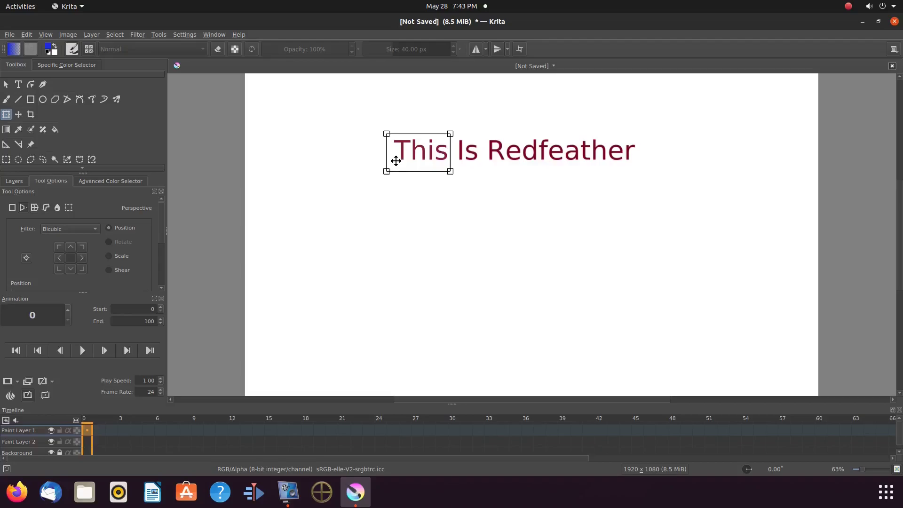
left_click_drag(396, 161, 305, 195)
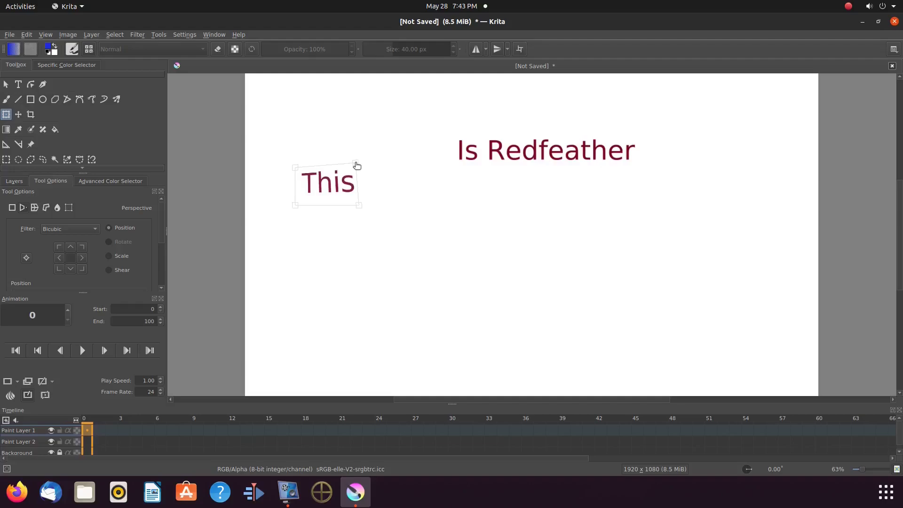
left_click_drag(362, 177, 361, 168)
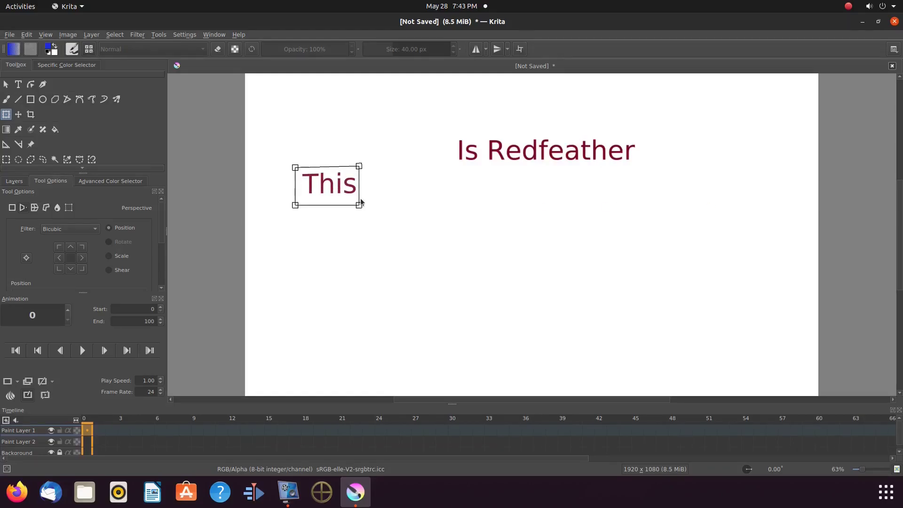
mouse_move(361, 207)
left_mouse_down()
mouse_move(353, 214)
mouse_move(355, 198)
left_mouse_up()
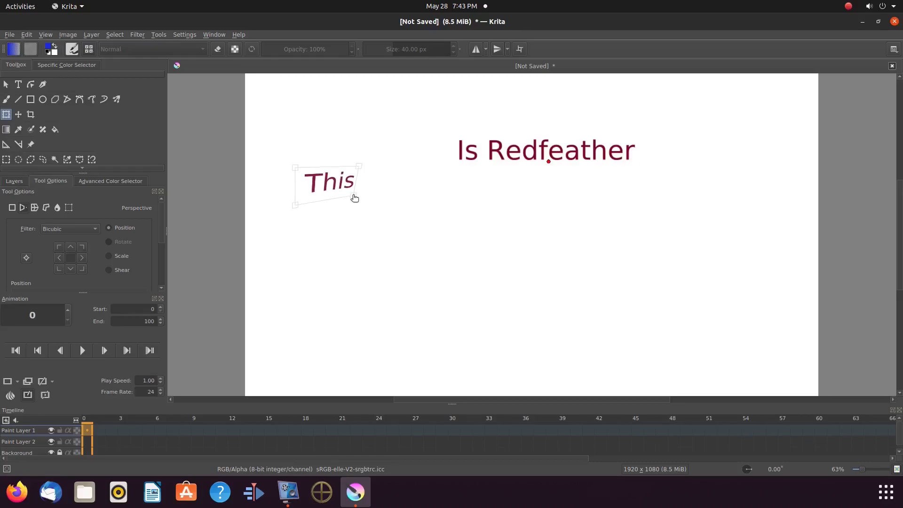
left_click_drag(355, 198, 353, 194)
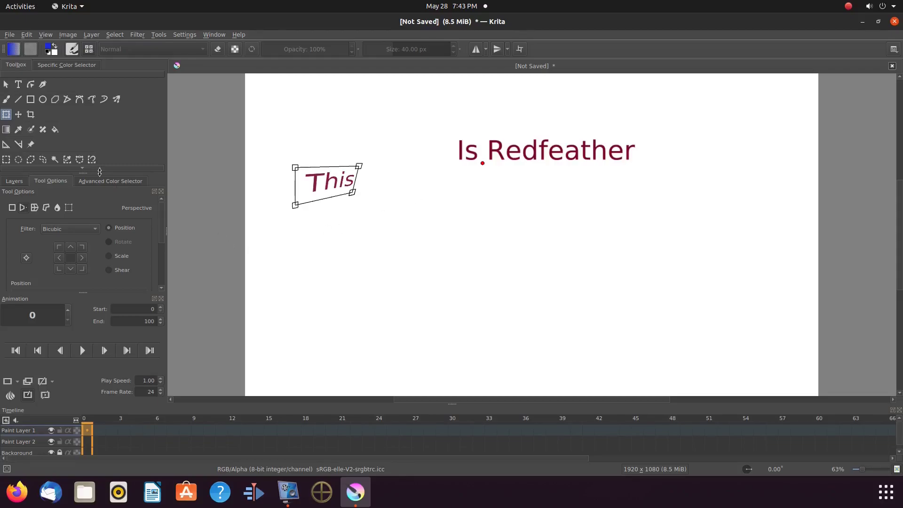
left_click(8, 158)
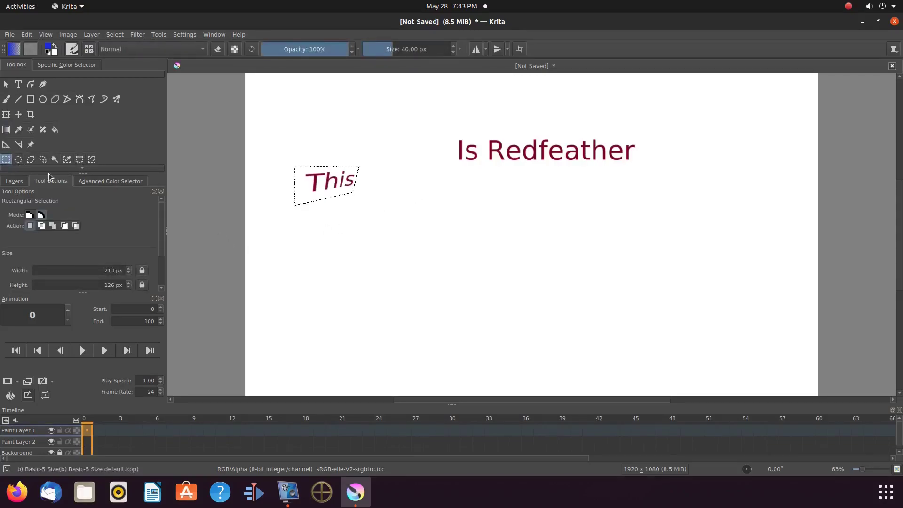
Select the word 'Is' and transform it into a new position
left_click_drag(443, 136, 437, 191)
key("ctrl+t")
key("Return")
Move 'Redfeather' right and down and skew its left side in perspective
left_click_drag(599, 161, 500, 202)
key("ctrl+r")
key("ctrl+t")
key("ctrl+z")
left_click_drag(564, 196, 594, 177)
left_click_drag(564, 151, 594, 141)
key("ctrl+r")
Make 'This' wider and taller
left_click_drag(288, 166, 421, 232)
key("ctrl+t")
key("Return")
Enlarge 'Redfeather' and shift it lower
left_click_drag(531, 141, 720, 205)
key("ctrl+t")
left_click_drag(626, 173, 659, 176)
left_click_drag(780, 213, 804, 243)
key("Return")
Select 'Is' and enlarge it
mouse_move(465, 156)
left_mouse_down()
mouse_move(502, 200)
mouse_move(536, 210)
left_mouse_up()
key("ctrl+t")
left_click_drag(480, 179, 471, 178)
Clear the selection and fill Paint Layer 2 with blue
left_click(14, 181)
left_click(61, 240)
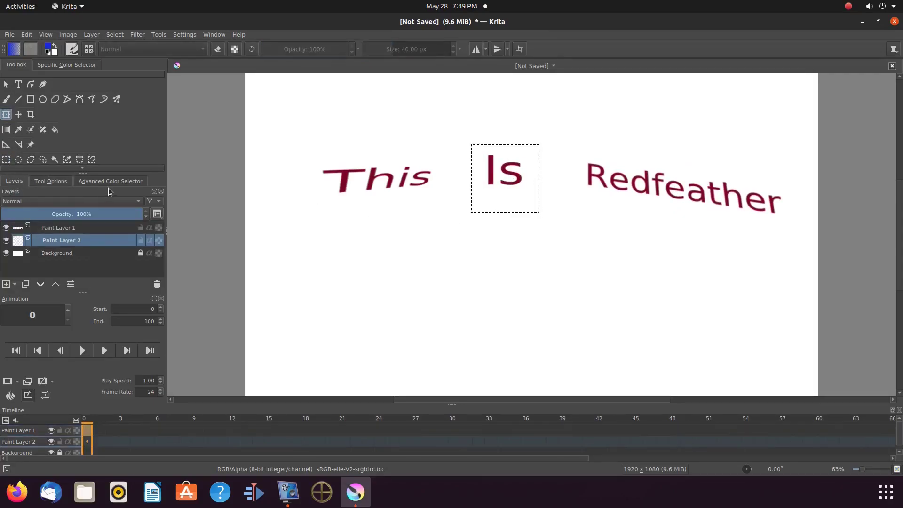
left_click(111, 181)
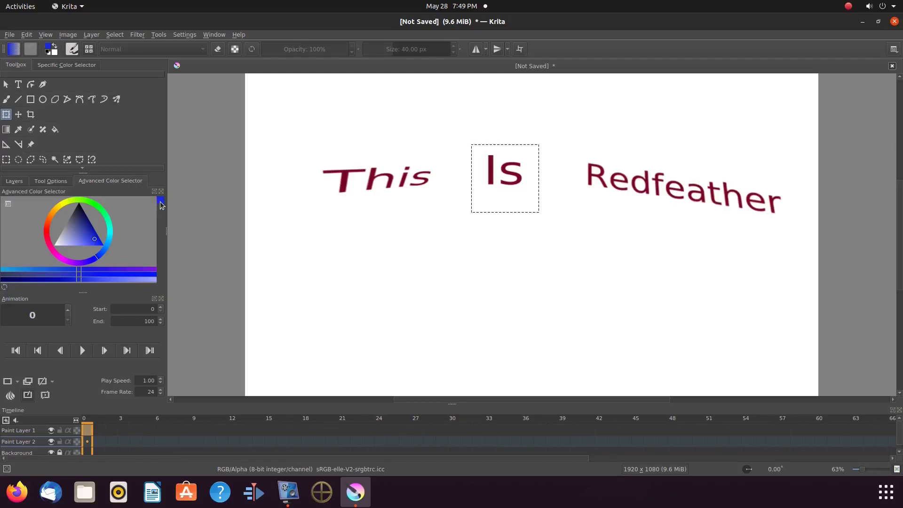
left_click(55, 130)
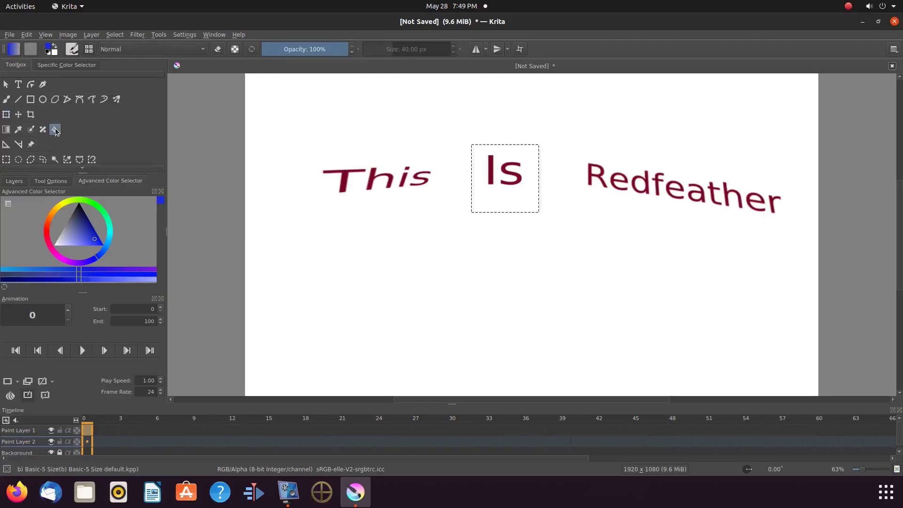
left_click(117, 35)
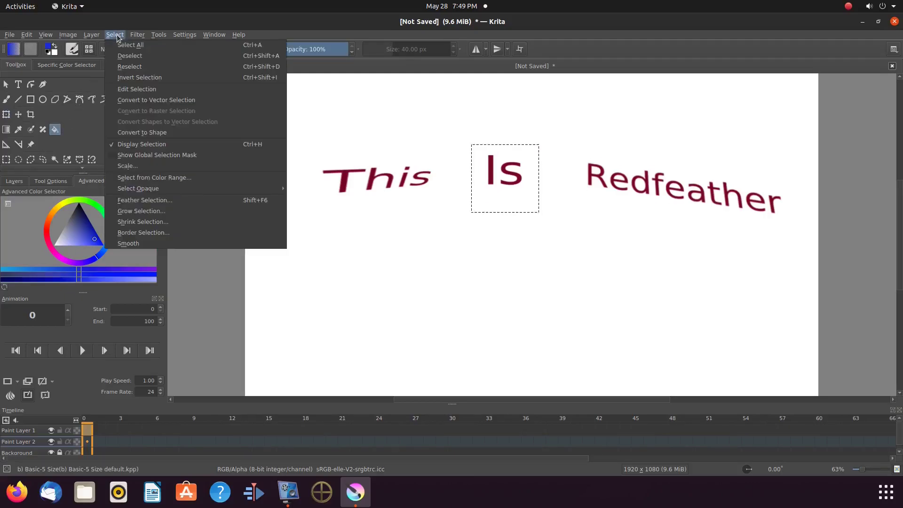
left_click(129, 56)
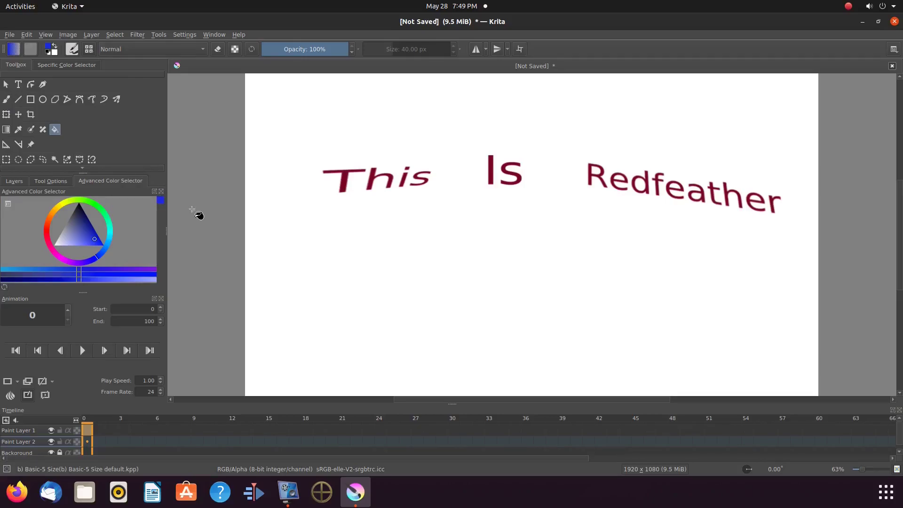
left_click(352, 266)
Hide the blue layer and stretch 'This' further in perspective on Paint Layer 1
left_click(14, 181)
left_click(59, 227)
left_click(6, 240)
key("ctrl+t")
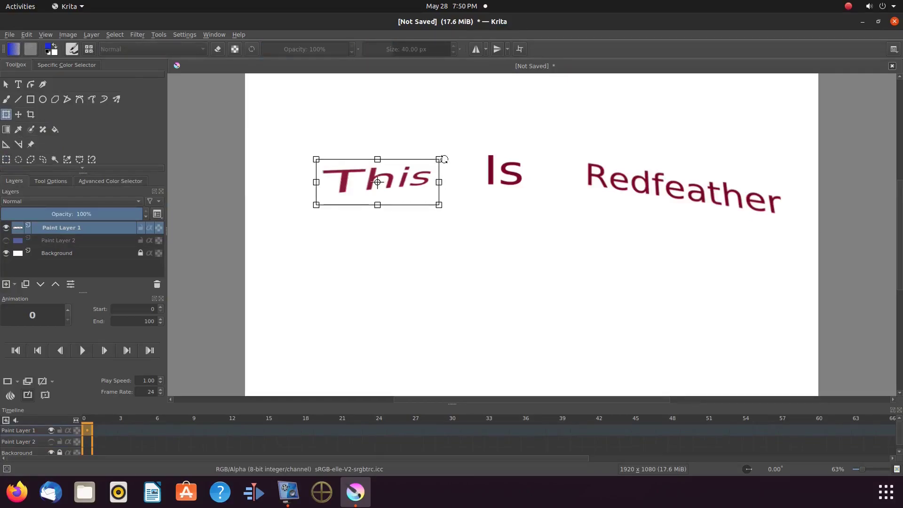
left_click_drag(439, 159, 464, 153)
left_click_drag(450, 204, 464, 202)
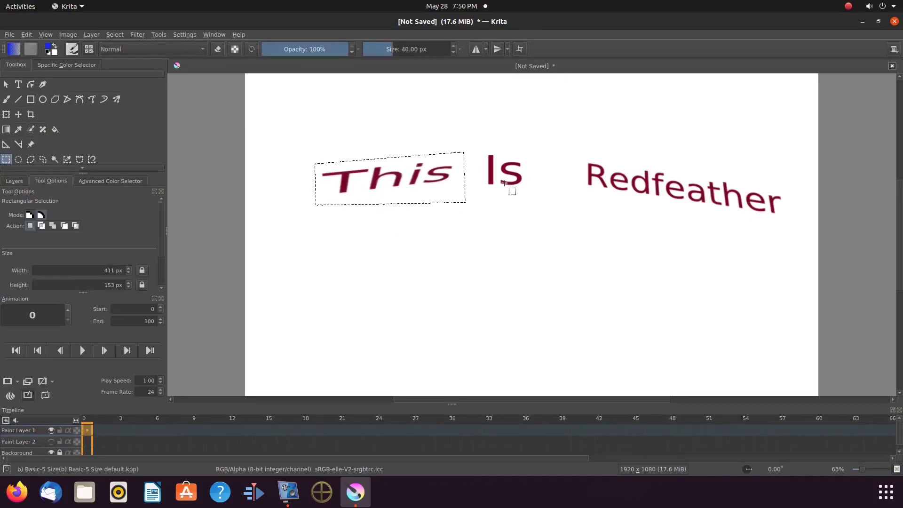
left_click(563, 163)
Reshape 'Redfeather' in perspective and make the blue layer visible again
key("ctrl+t")
left_click_drag(567, 147, 543, 149)
left_click_drag(797, 212, 796, 214)
left_click_drag(543, 222, 534, 237)
key("ctrl+r")
left_click(14, 180)
left_click(6, 240)
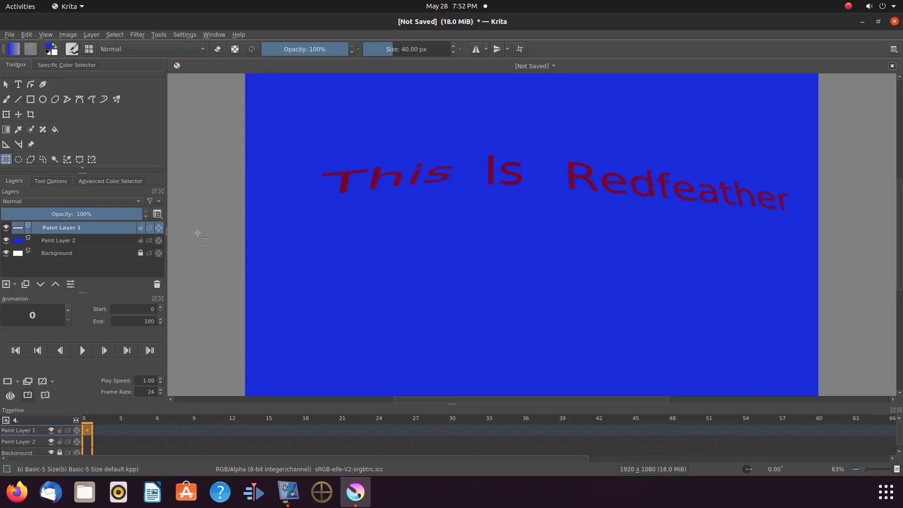
Add the text 'From GrepHaxs' in a larger red font on a new text layer
left_click(62, 243)
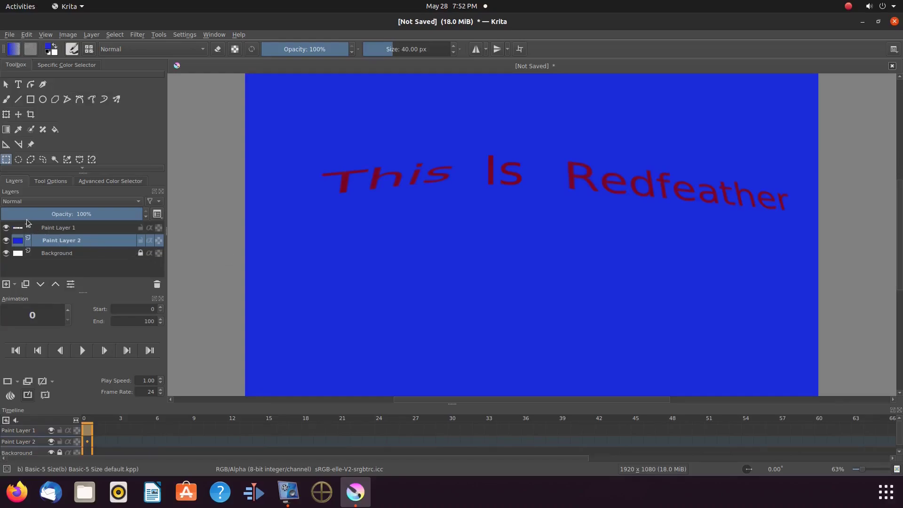
left_click(18, 85)
left_click(355, 236)
key("ctrl+a")
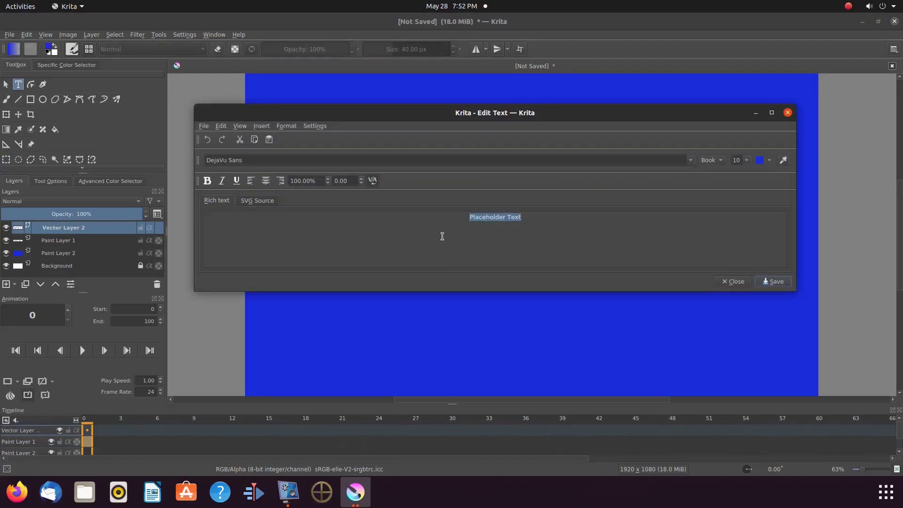
type("Hello")
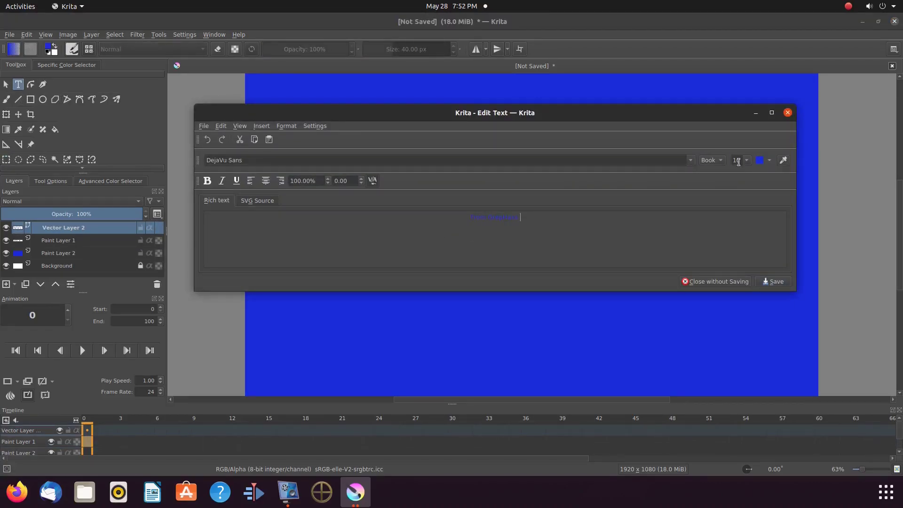
left_click(747, 160)
left_click(739, 225)
left_click(770, 160)
left_click(800, 197)
left_click(774, 281)
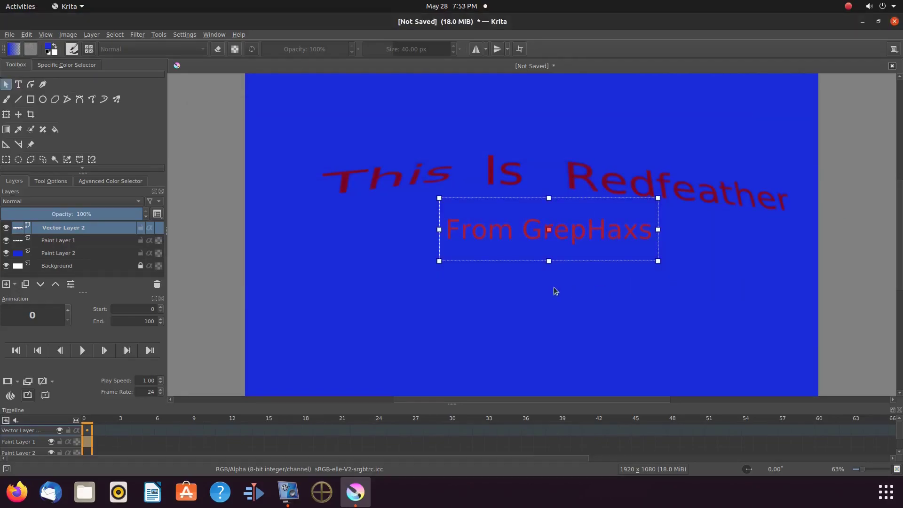
Move 'From GrepHaxs' near the bottom and stretch it taller and wider
left_click_drag(530, 253, 522, 365)
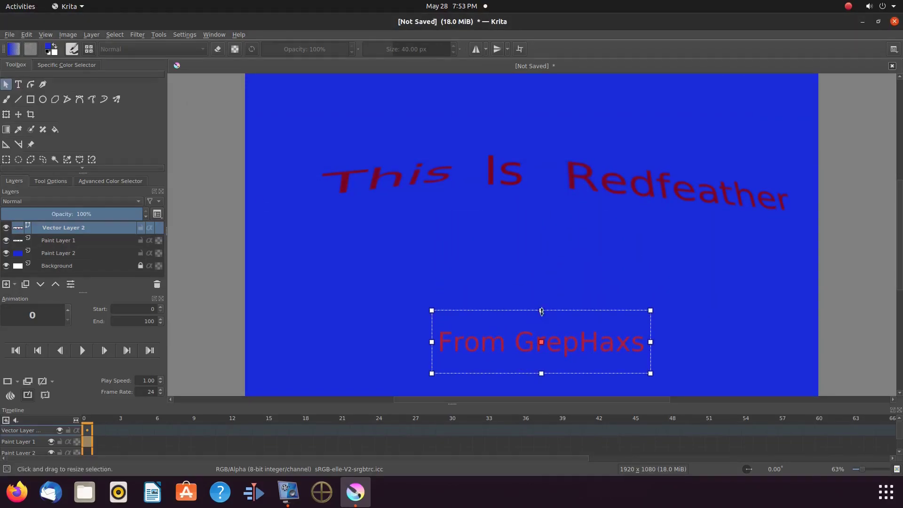
key("ctrl+t")
left_click_drag(542, 329, 536, 259)
left_click_drag(649, 317, 693, 326)
left_click_drag(565, 262, 562, 309)
Merge the 'From GrepHaxs' vector layer down into Paint Layer 1
right_click(64, 228)
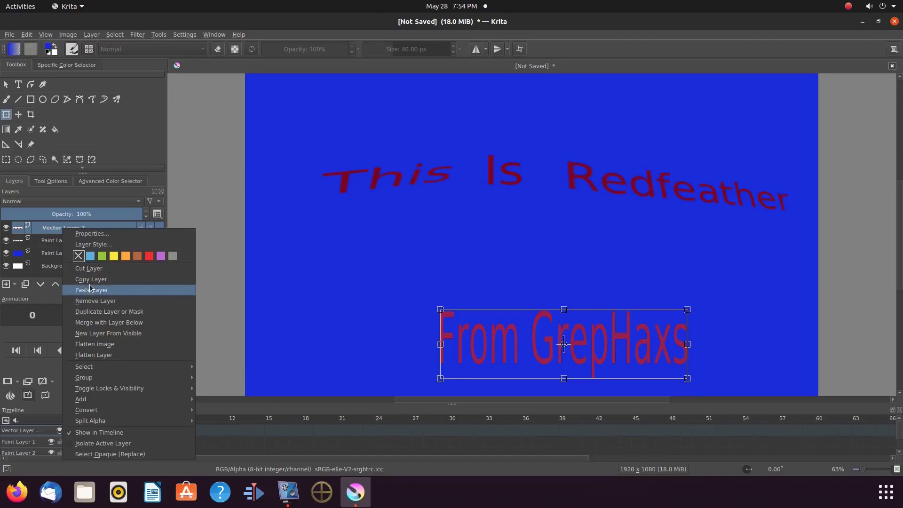
left_click(92, 324)
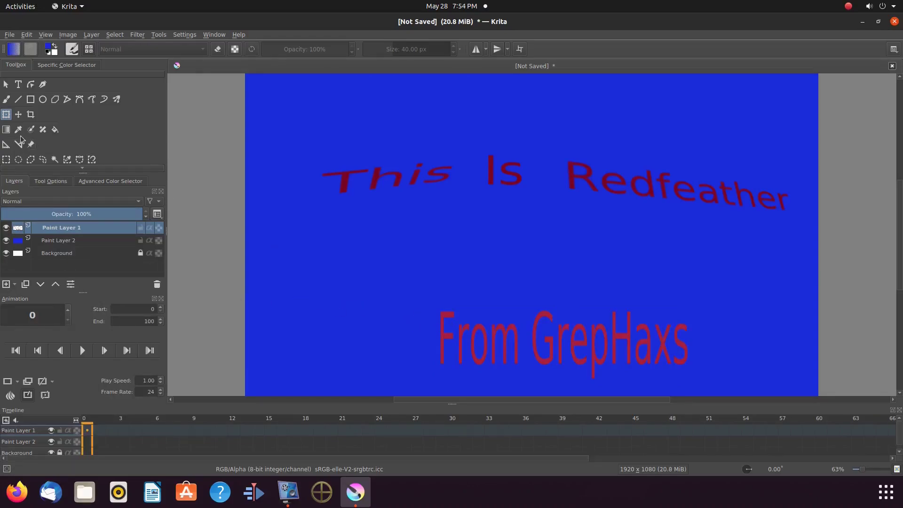
Select 'From' and move it up and to the right, above 'GrepHaxs'
left_click(6, 159)
left_click_drag(426, 302, 523, 373)
left_click(6, 114)
left_click_drag(438, 313, 548, 228)
key("ctrl+r")
Shift 'GrepHaxs' left, distort it in Perspective mode, then deselect to apply
left_click_drag(505, 299, 713, 386)
key("ctrl+t")
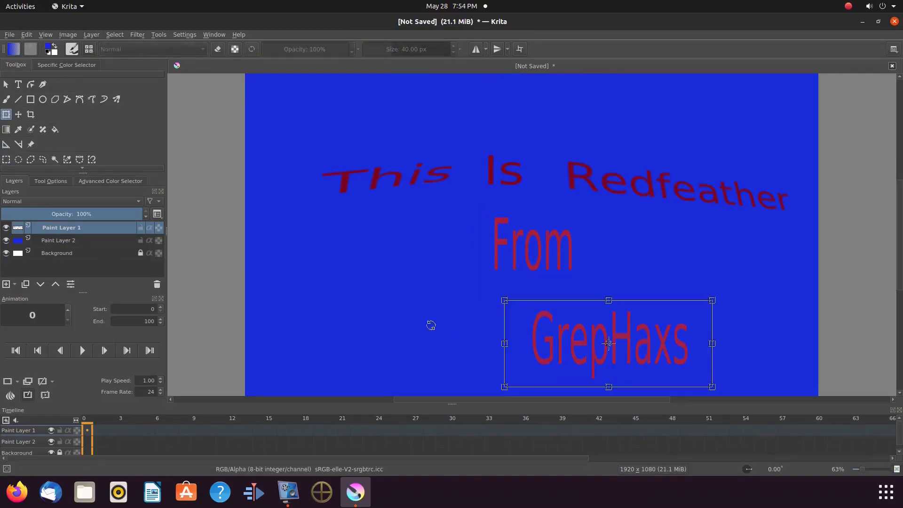
left_click_drag(526, 351, 431, 359)
left_click(51, 181)
left_click(22, 207)
left_click_drag(504, 345, 437, 346)
left_click_drag(637, 312, 621, 349)
left_click_drag(433, 315, 434, 352)
left_click_drag(622, 352, 620, 363)
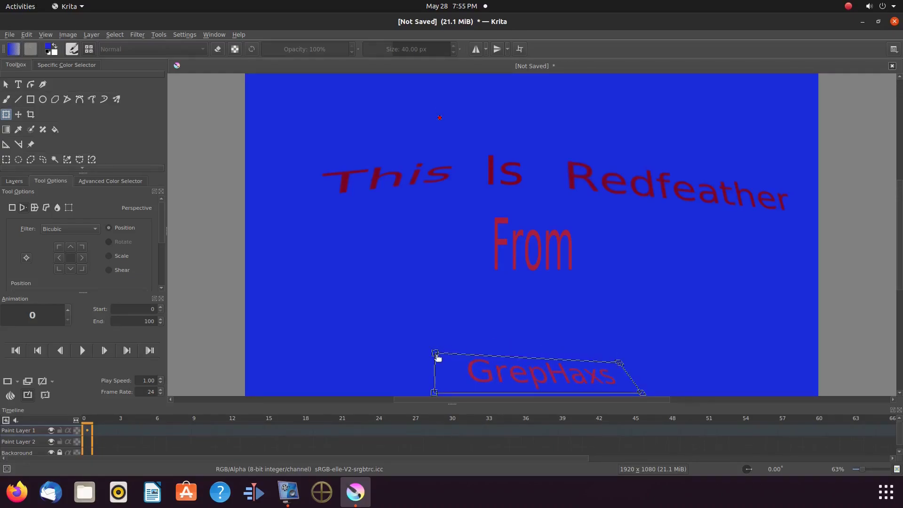
left_click_drag(438, 359, 437, 361)
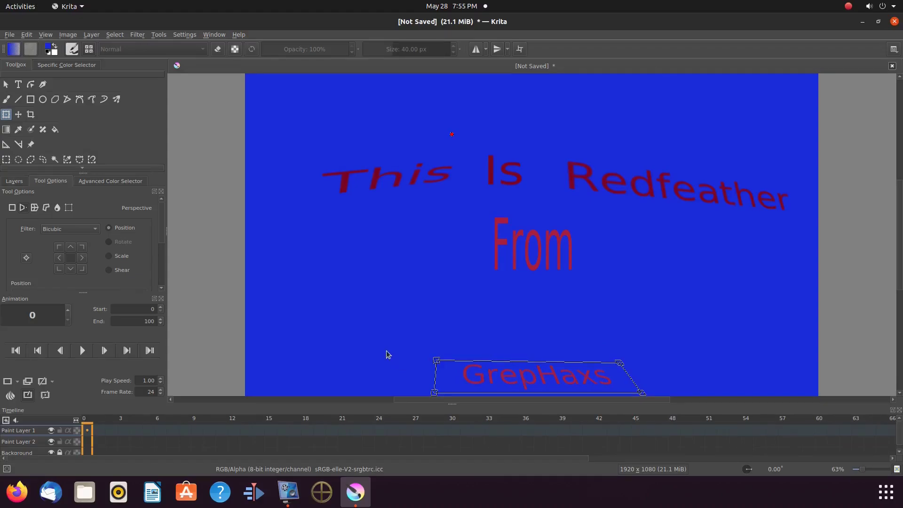
left_click(113, 36)
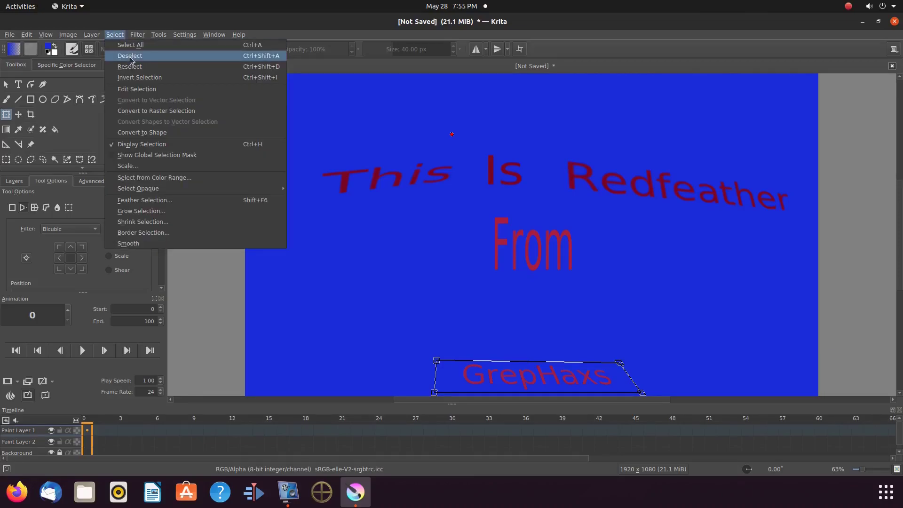
left_click(131, 57)
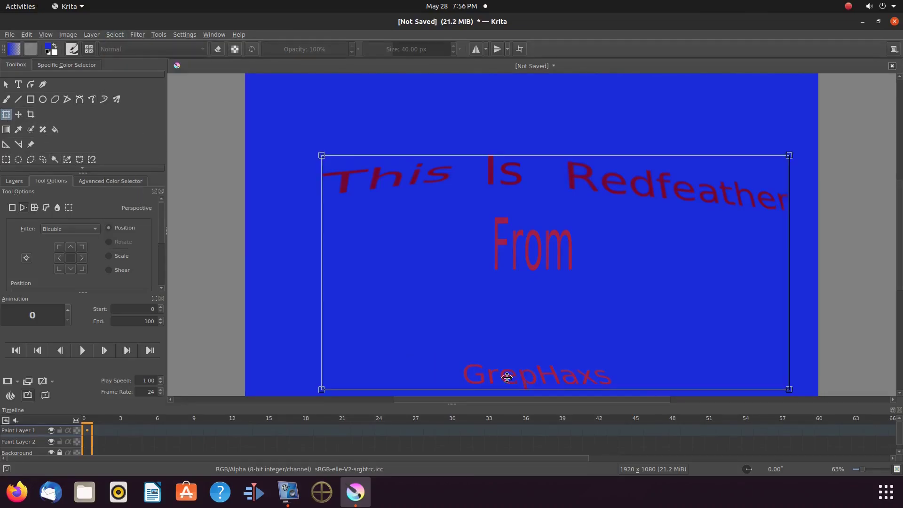
Reselect 'GrepHaxs' and stretch it much wider on both sides and taller
left_click(6, 159)
left_click_drag(447, 356, 617, 389)
key("ctrl+t")
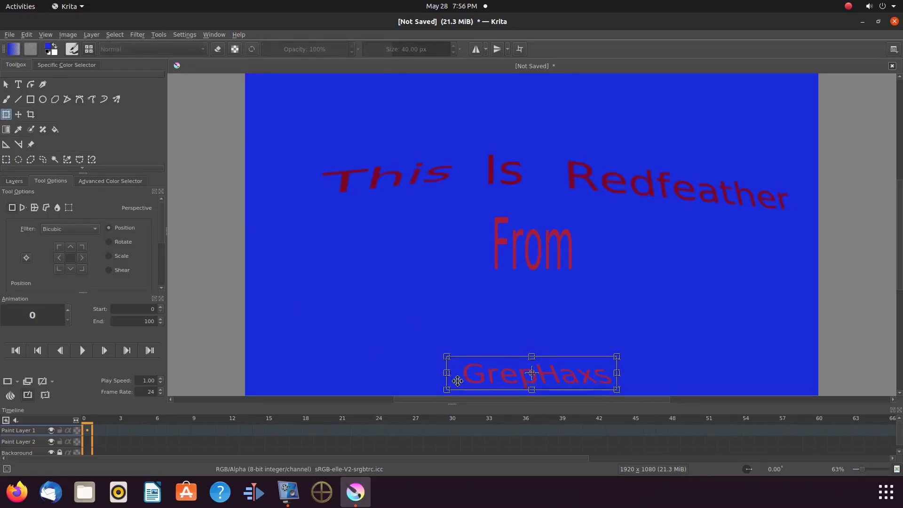
left_click_drag(447, 373, 349, 373)
left_click_drag(618, 373, 772, 375)
left_click_drag(561, 357, 558, 318)
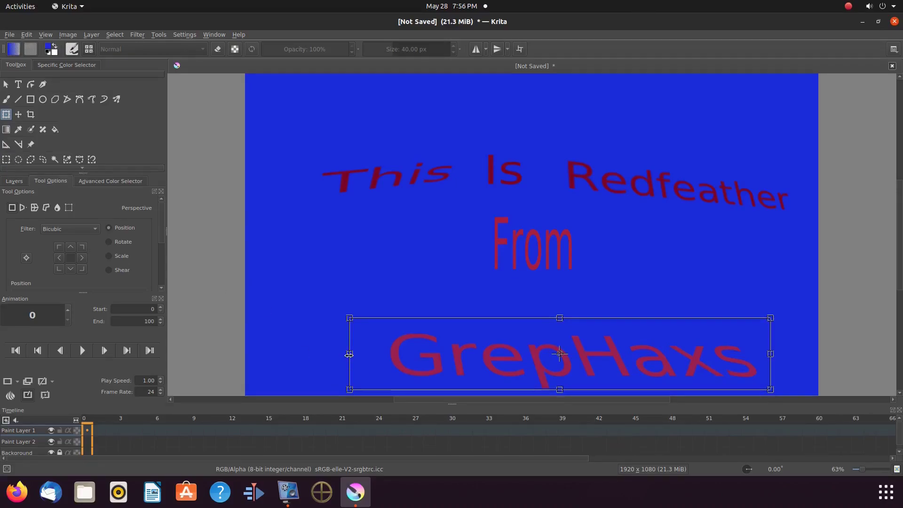
left_click_drag(349, 354, 286, 354)
left_click_drag(771, 354, 804, 355)
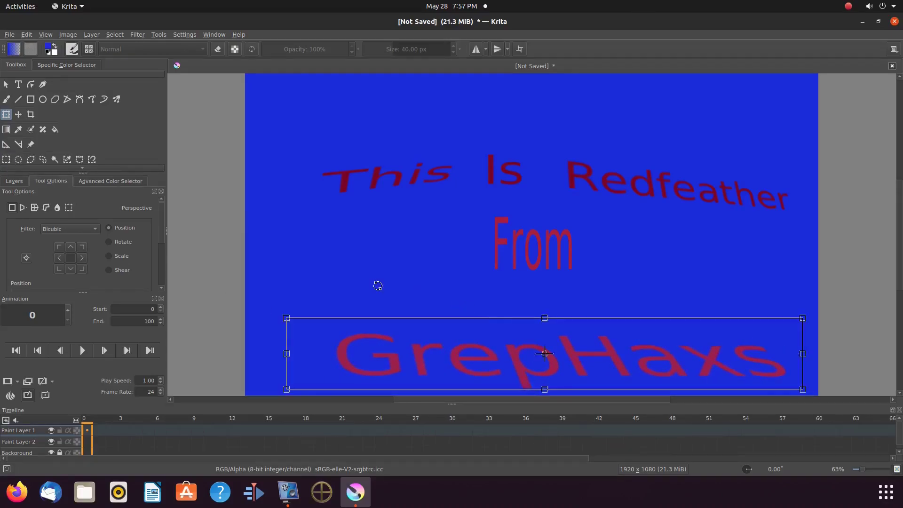
Move 'From' down and skew it in perspective so its right side drops, then deselect
left_click(6, 160)
left_click_drag(484, 212, 584, 273)
left_click(6, 115)
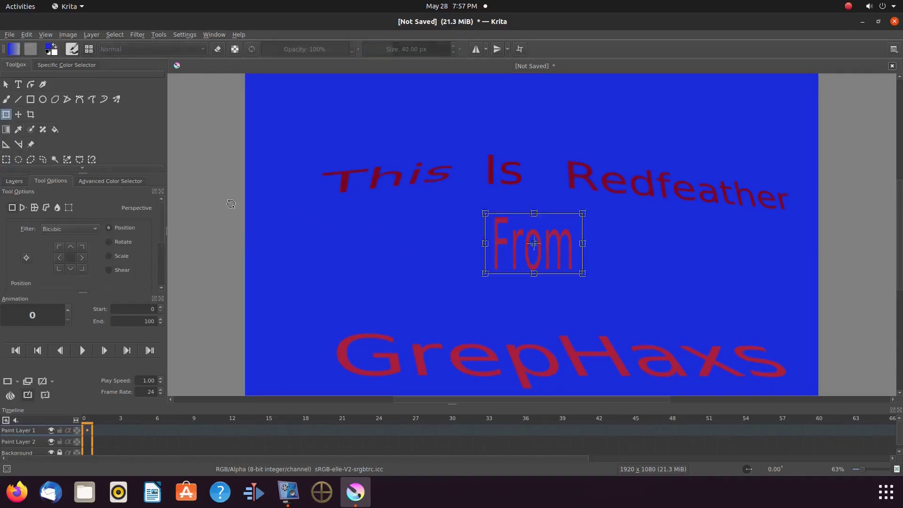
left_click_drag(511, 258, 511, 295)
left_click_drag(581, 314, 571, 330)
key("Escape")
left_click_drag(543, 273, 542, 303)
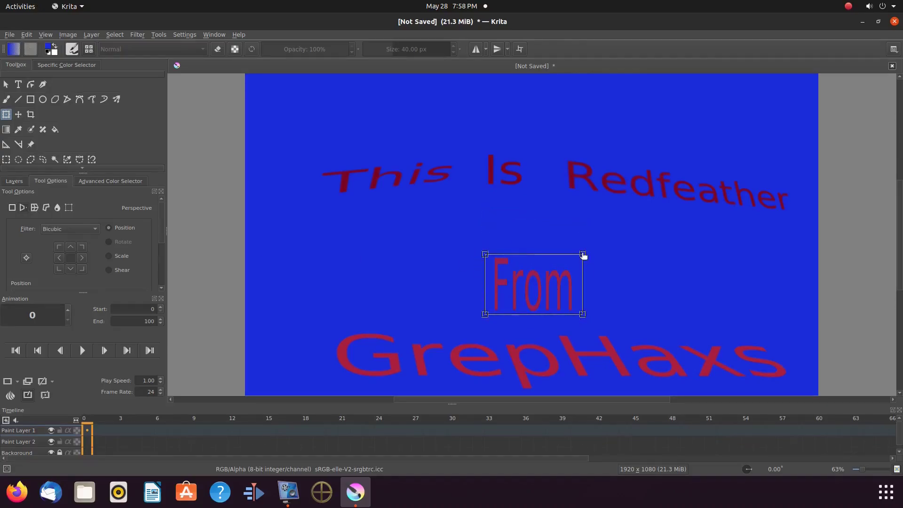
left_click_drag(584, 255, 595, 294)
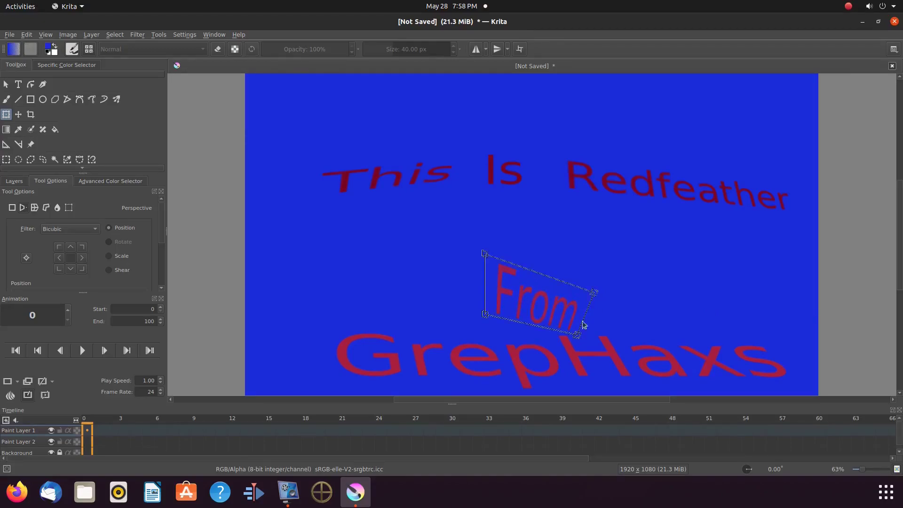
left_click_drag(485, 254, 511, 282)
left_click_drag(594, 292, 598, 300)
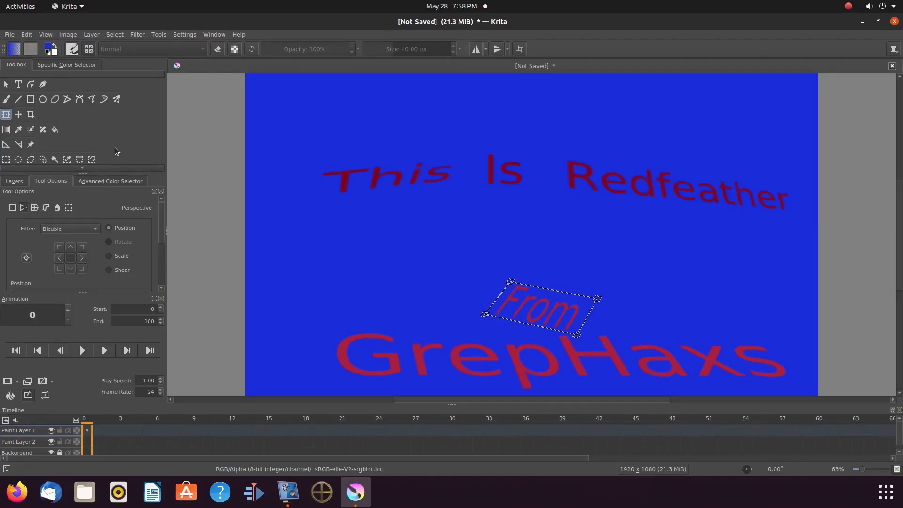
left_click(115, 35)
left_click(120, 55)
Reselect 'From', make it taller and wider, rotate it slightly clockwise, then deselect
left_click(6, 159)
left_click_drag(503, 274, 577, 332)
left_click_drag(463, 264, 583, 333)
left_click(6, 114)
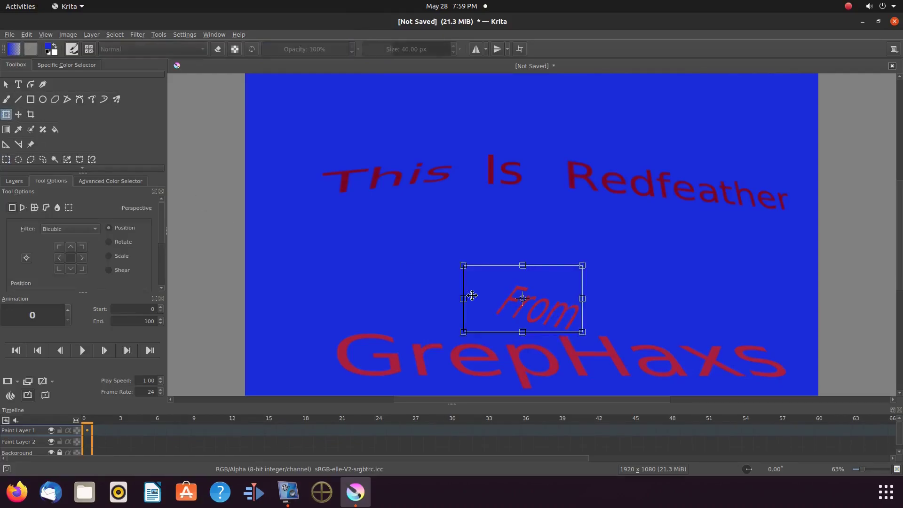
left_click_drag(523, 267, 521, 248)
left_click_drag(463, 290, 414, 292)
left_click_drag(585, 293, 593, 294)
left_click_drag(593, 254, 599, 254)
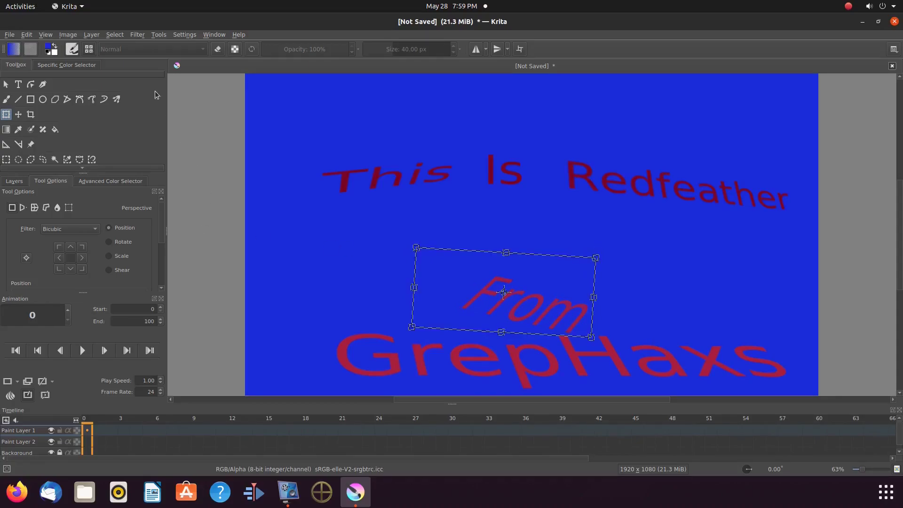
left_click(115, 34)
left_click(232, 183)
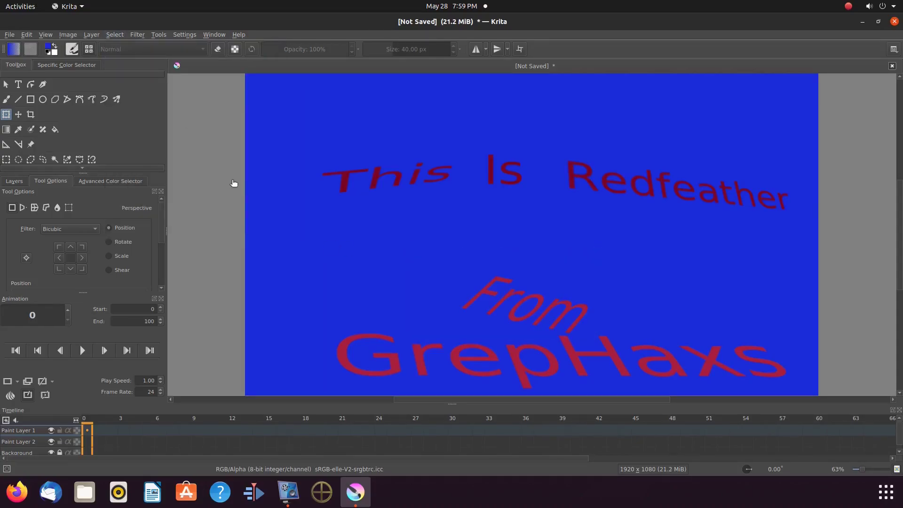
Merge the text layer Paint Layer 1 down into the blue Paint Layer 2
left_click(14, 181)
mouse_move(60, 231)
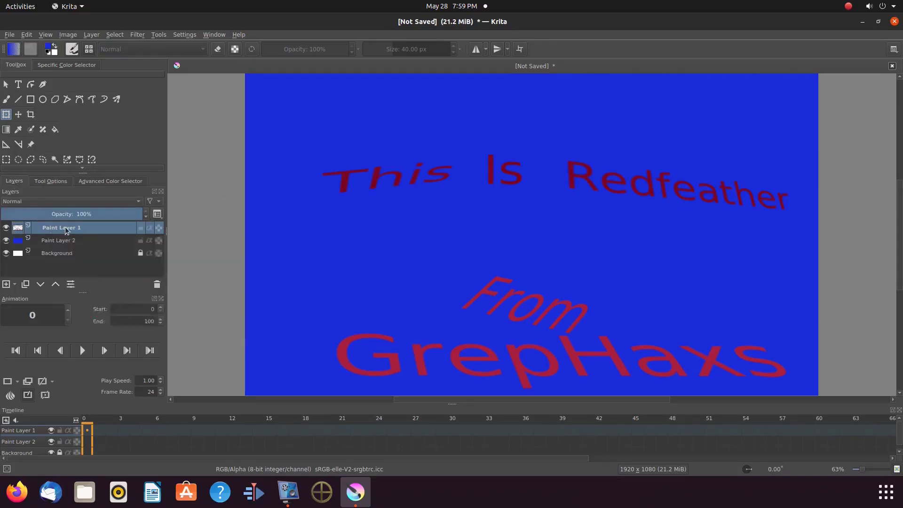
right_click(65, 227)
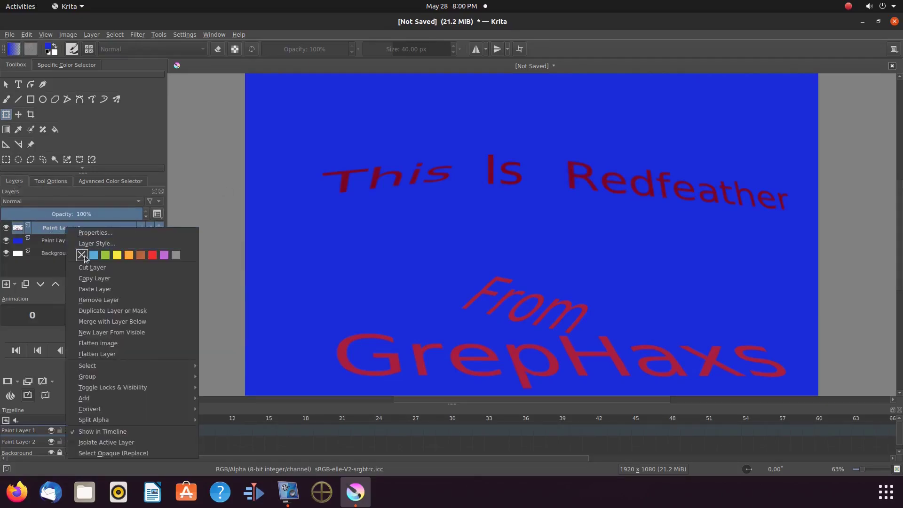
left_click(136, 323)
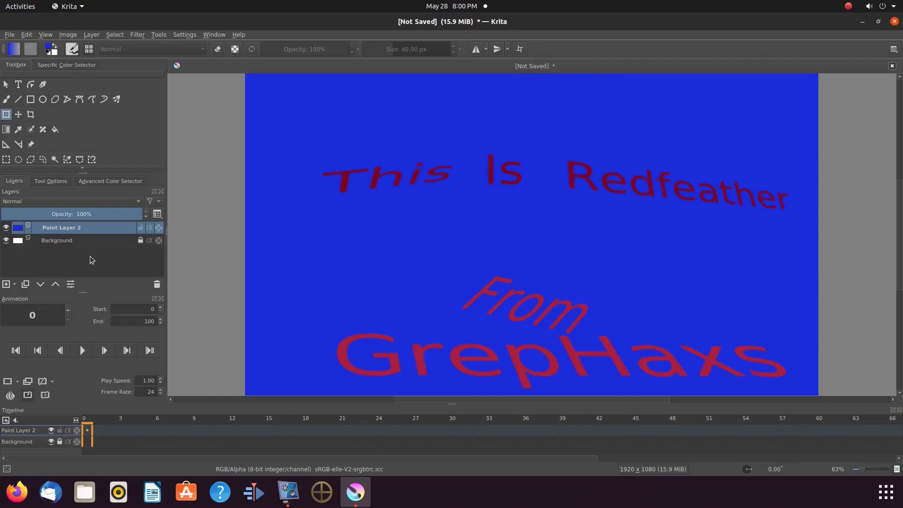
Hide the blue Paint Layer 2 and add two new layers
left_click(6, 228)
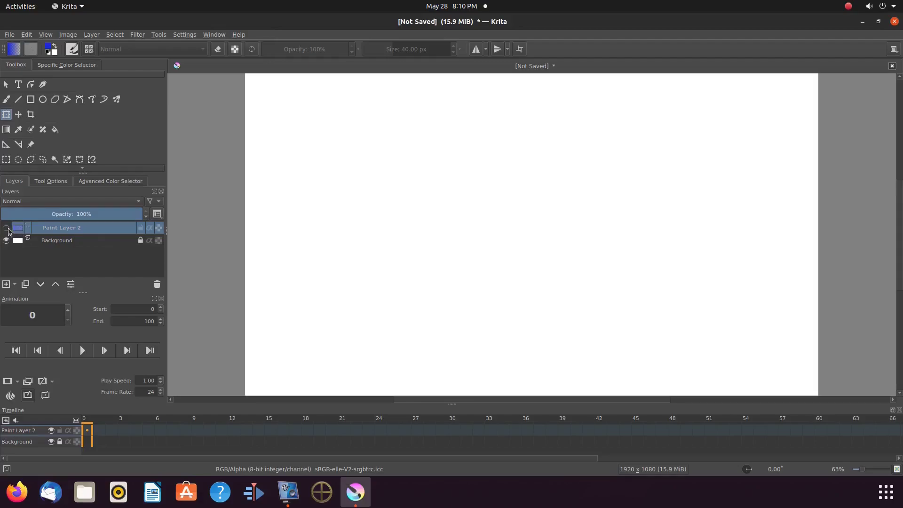
left_click(6, 285)
left_click(6, 285)
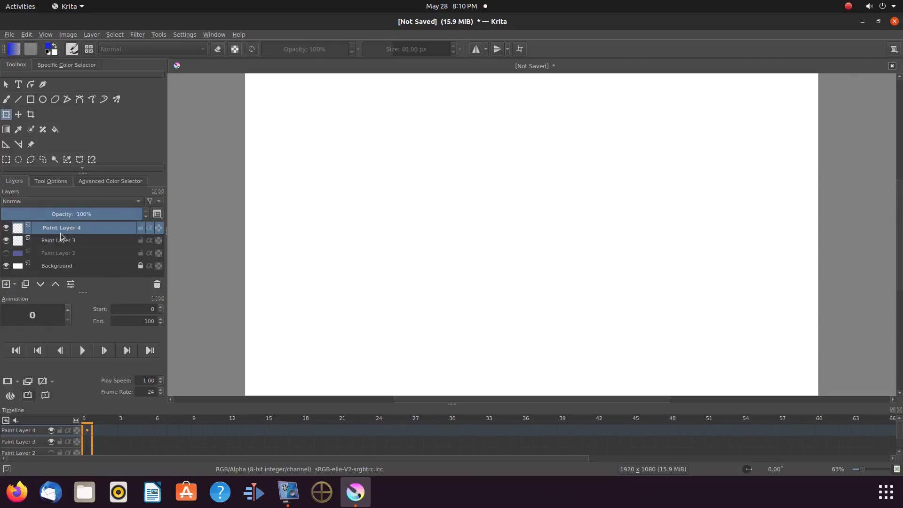
Create a size 48 Deep carmine 'This Is Redfeather' text box near the canvas top
key("t")
left_click_drag(357, 181, 611, 295)
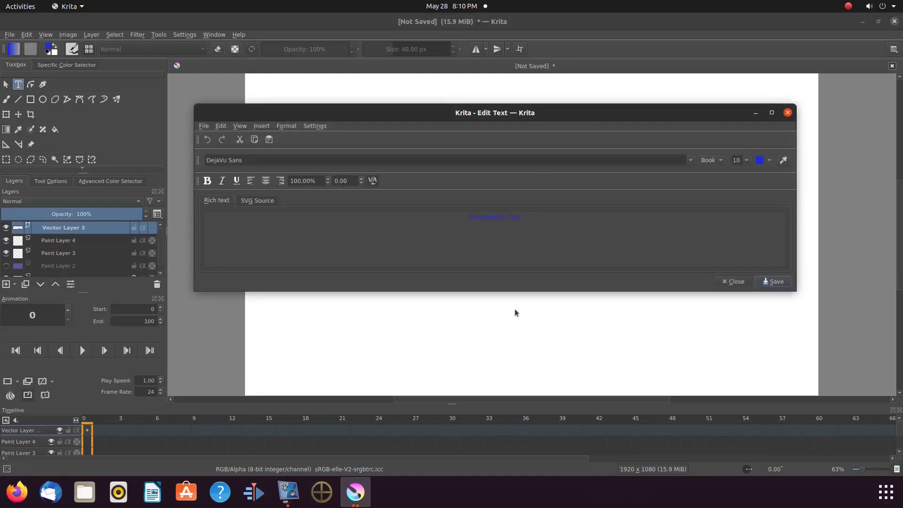
triple_click(454, 238)
key("Delete")
left_click(751, 162)
left_click(738, 227)
left_click(769, 161)
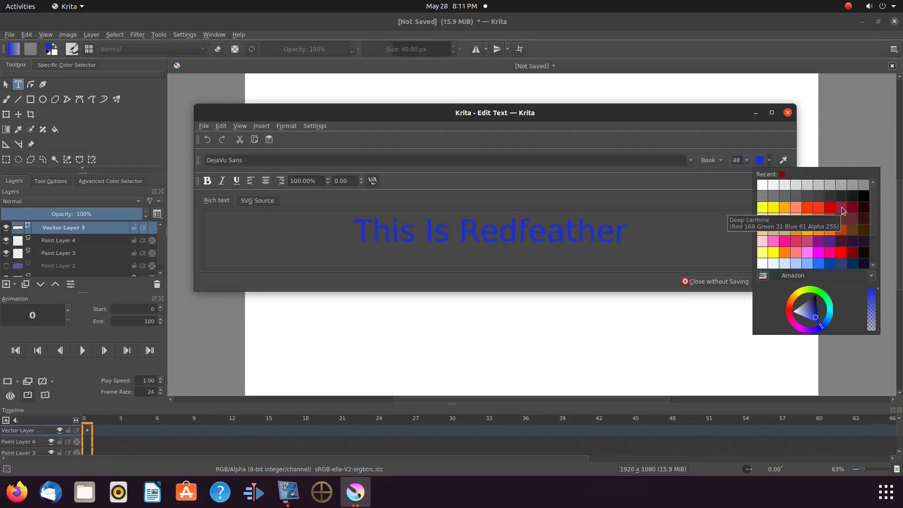
left_click(843, 207)
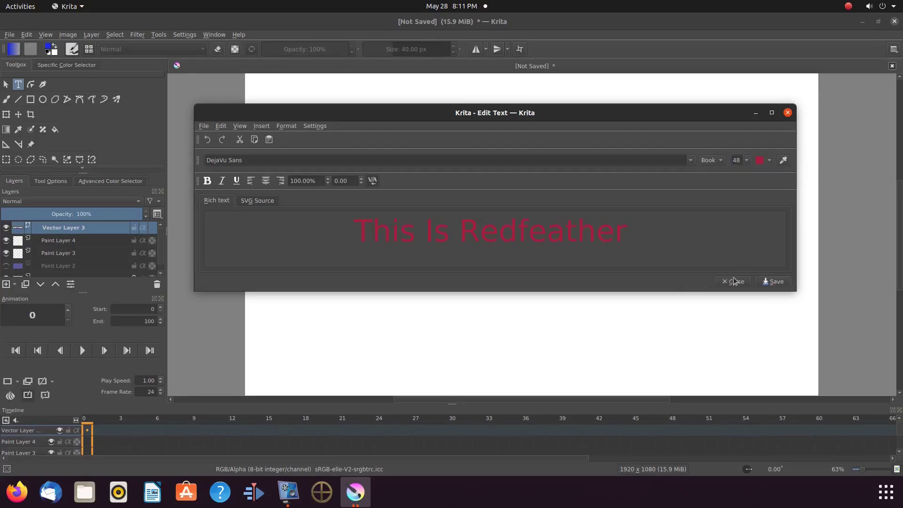
left_click(771, 282)
Move the title, then stretch it taller and wider with Ctrl+T and nudge it up-left
left_click_drag(606, 180, 514, 128)
key("ctrl+t")
left_click_drag(392, 172, 324, 173)
left_click_drag(636, 173, 756, 174)
left_click_drag(486, 199, 467, 192)
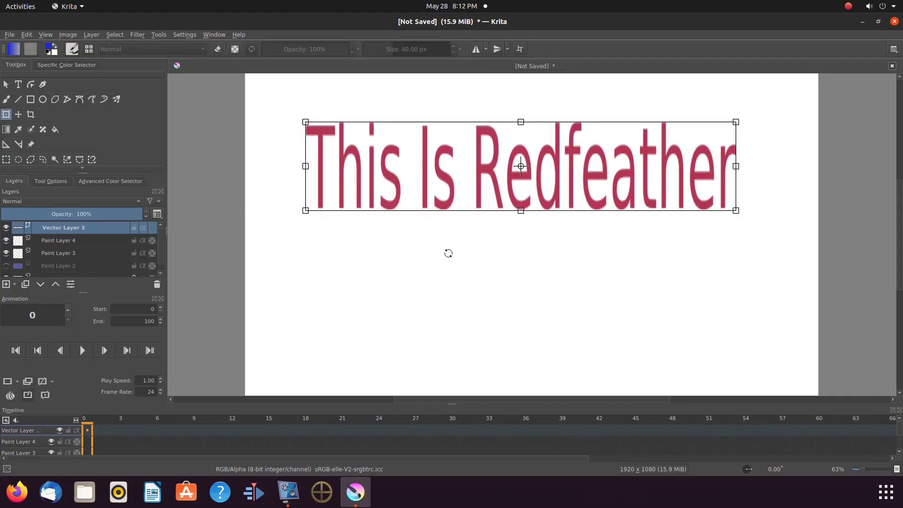
Commit the title, merge it down onto Paint Layer 4, and show the Transform tool options
key("b")
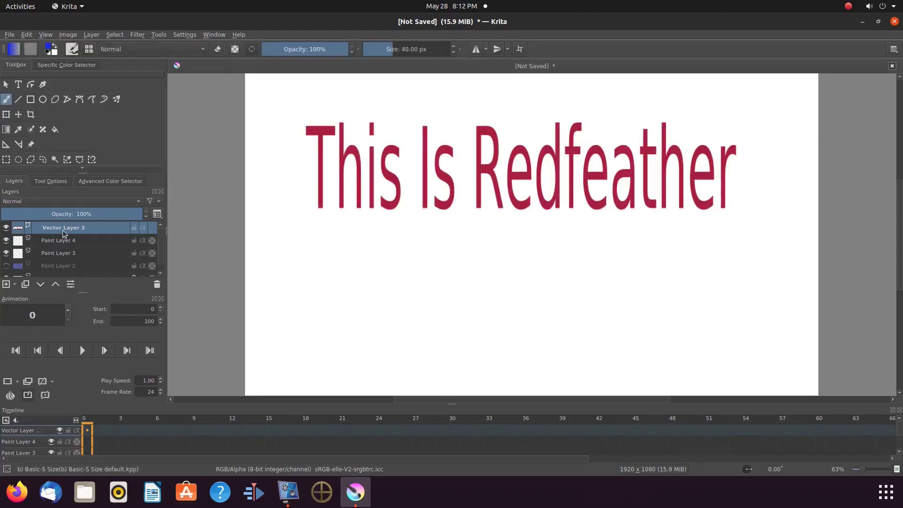
right_click(64, 231)
left_click(100, 323)
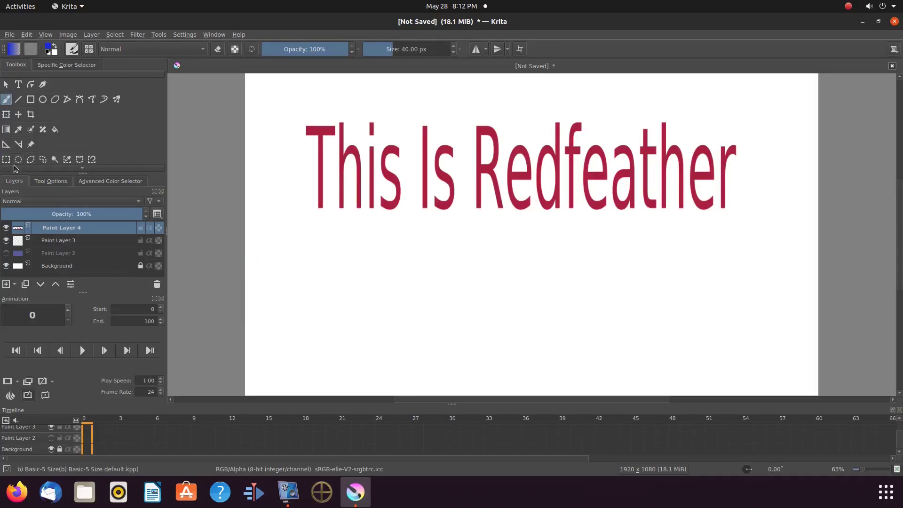
left_click(6, 116)
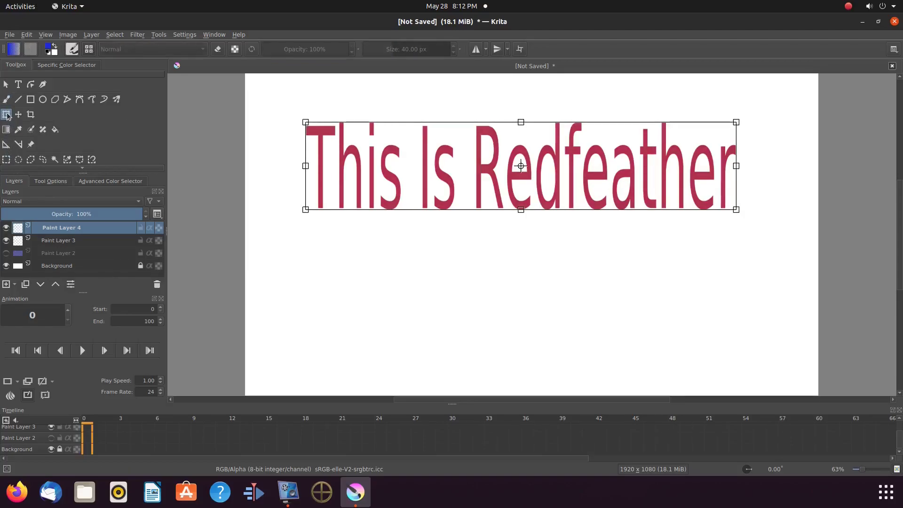
left_click(43, 184)
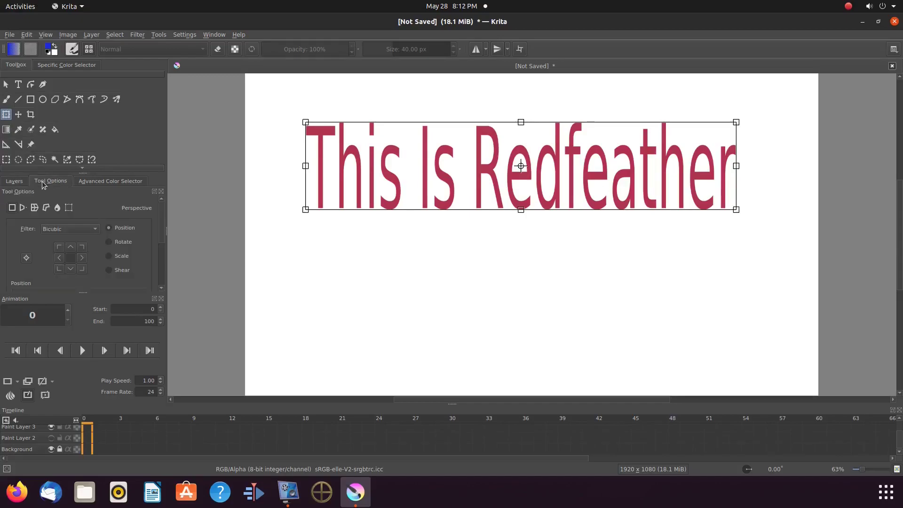
Mesh-warp the title by dragging its corners and bottom edge into an arch, then apply
left_click(69, 208)
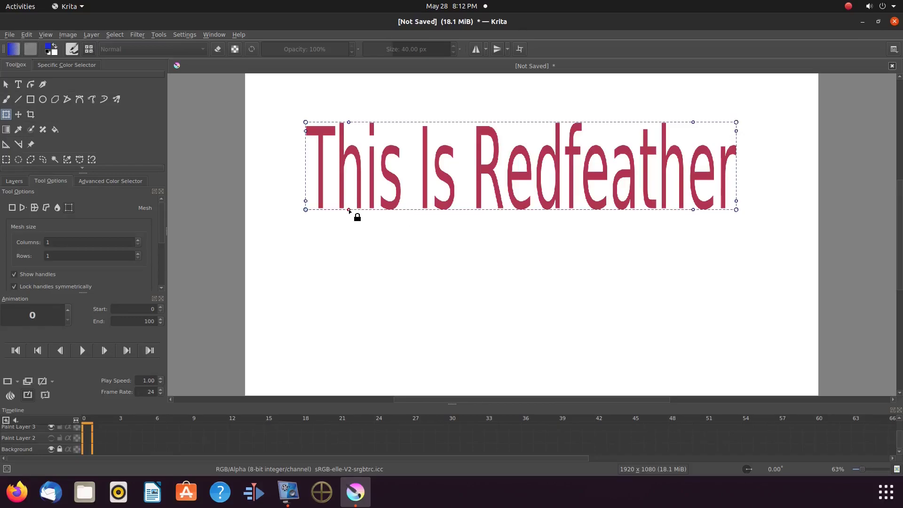
left_click_drag(348, 208, 355, 197)
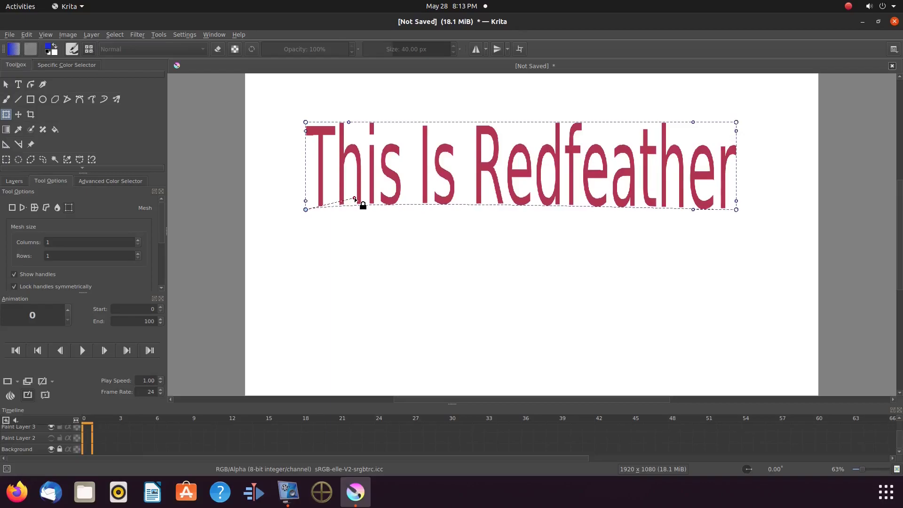
left_click_drag(693, 209, 690, 189)
left_click_drag(737, 209, 744, 232)
left_click_drag(736, 123, 754, 141)
left_click_drag(306, 209, 314, 225)
left_click_drag(306, 122, 291, 141)
left_click_drag(362, 214, 360, 183)
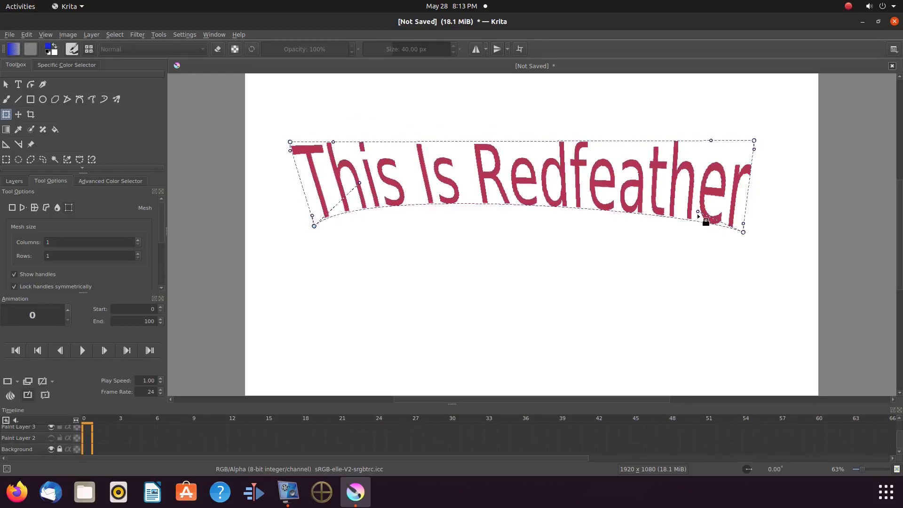
left_click_drag(698, 211, 715, 184)
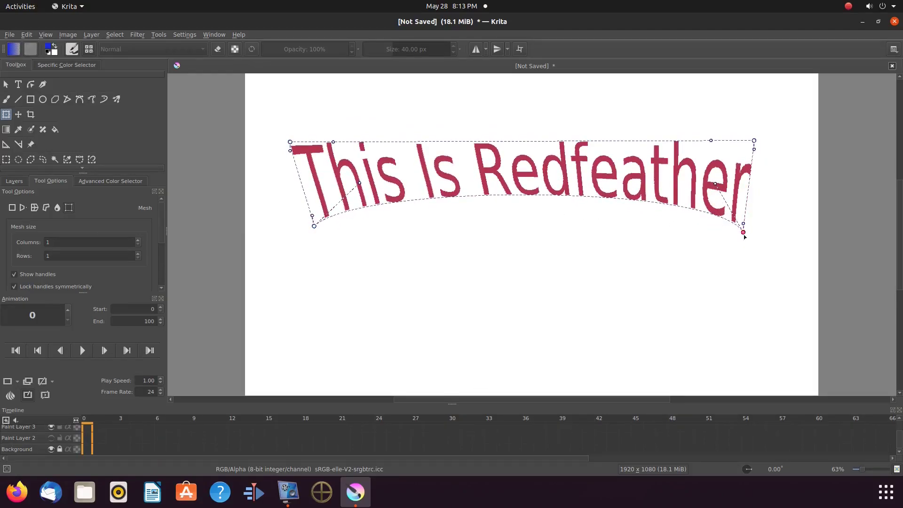
left_click_drag(744, 236, 749, 233)
left_click_drag(322, 237, 317, 233)
left_click_drag(510, 198, 503, 183)
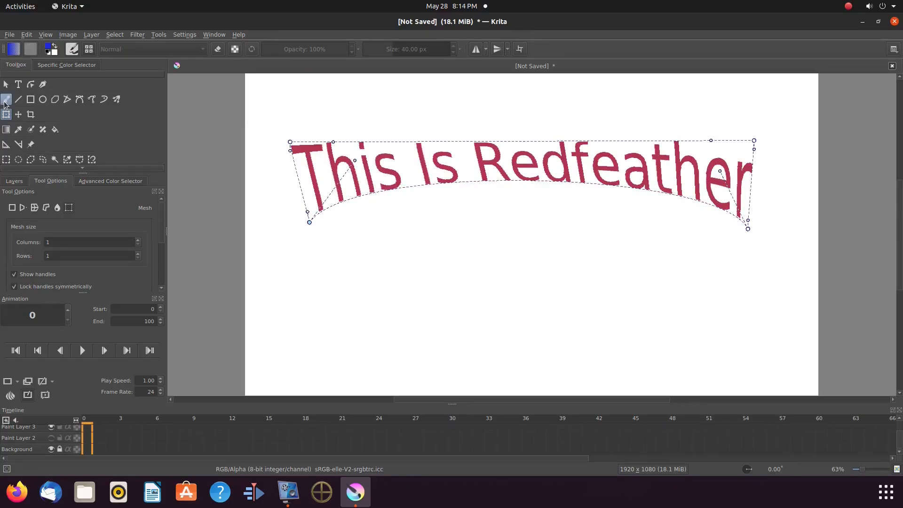
left_click(5, 100)
Widen the arched title on both sides and move it up to the canvas top
left_click(6, 114)
left_click_drag(753, 179, 809, 177)
left_click_drag(291, 180, 245, 180)
left_click_drag(809, 181, 813, 179)
left_click_drag(244, 179, 251, 180)
left_click_drag(462, 165, 461, 114)
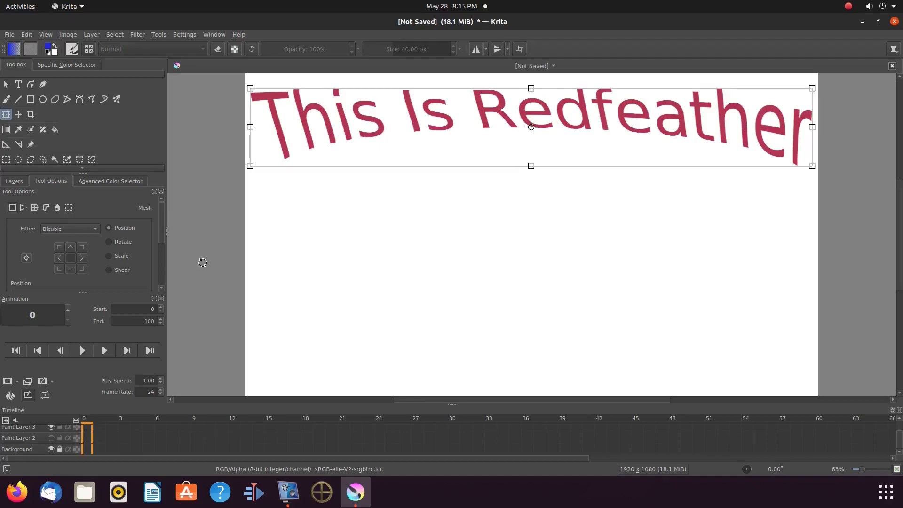
left_click(6, 99)
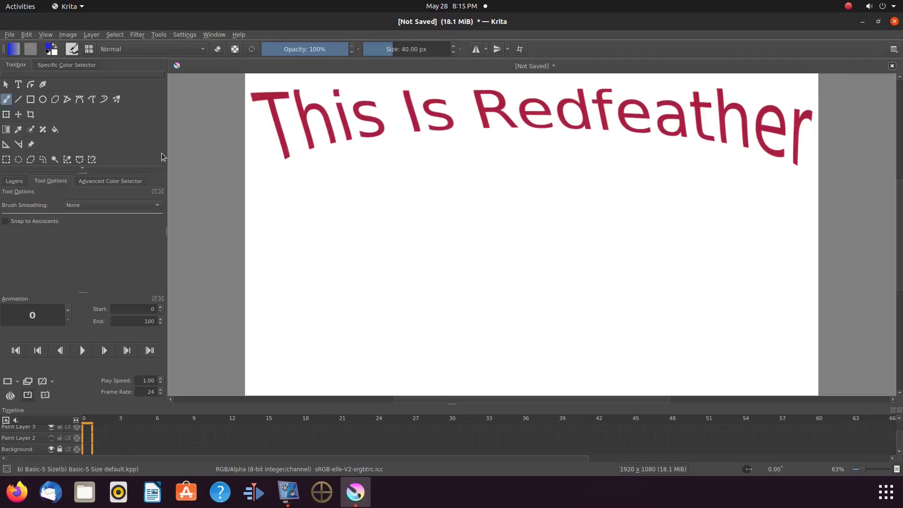
Create a size 48 crimson 'From GrepHaxs' text box below the arched title
left_click(18, 84)
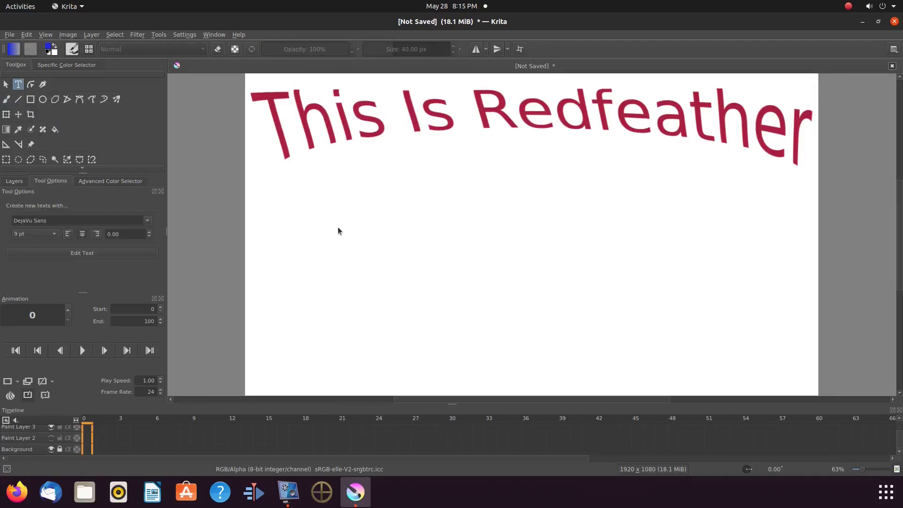
left_click_drag(337, 226, 658, 314)
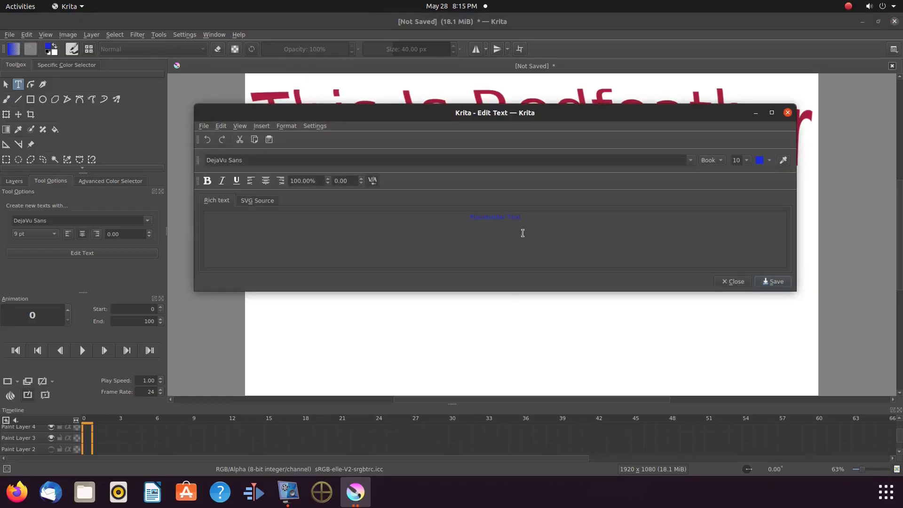
left_click_drag(525, 219, 456, 219)
key("BackSpace")
left_click(748, 160)
left_click(744, 218)
left_click(770, 161)
left_click(836, 205)
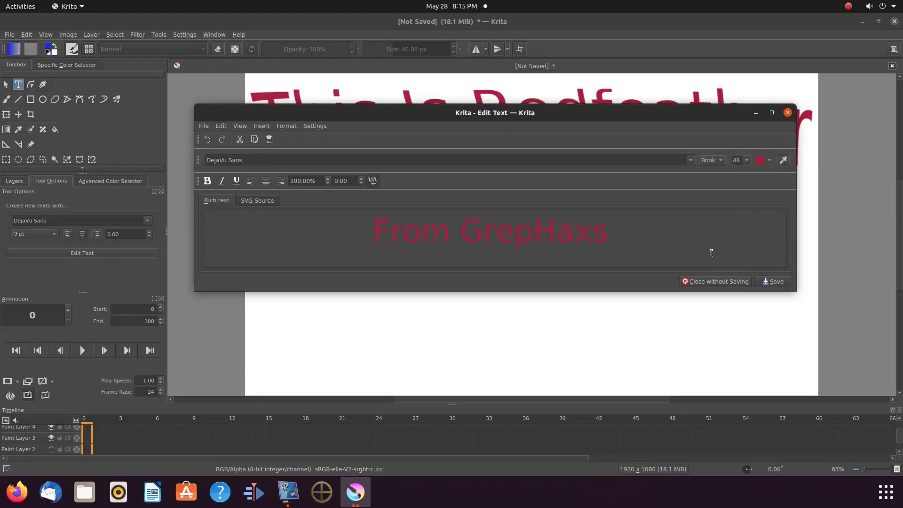
left_click(772, 282)
left_click(741, 282)
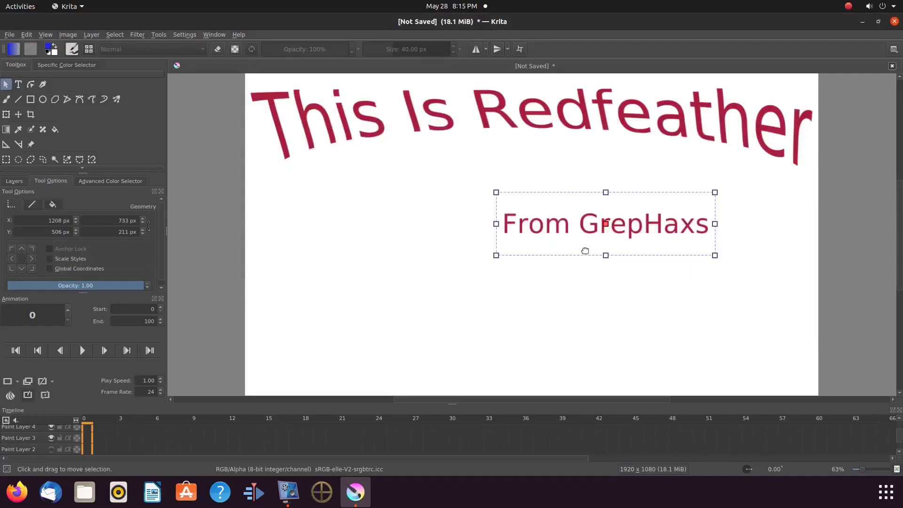
Move 'From GrepHaxs' down about 100 px and stretch it wider to both sides
left_click_drag(572, 242, 466, 287)
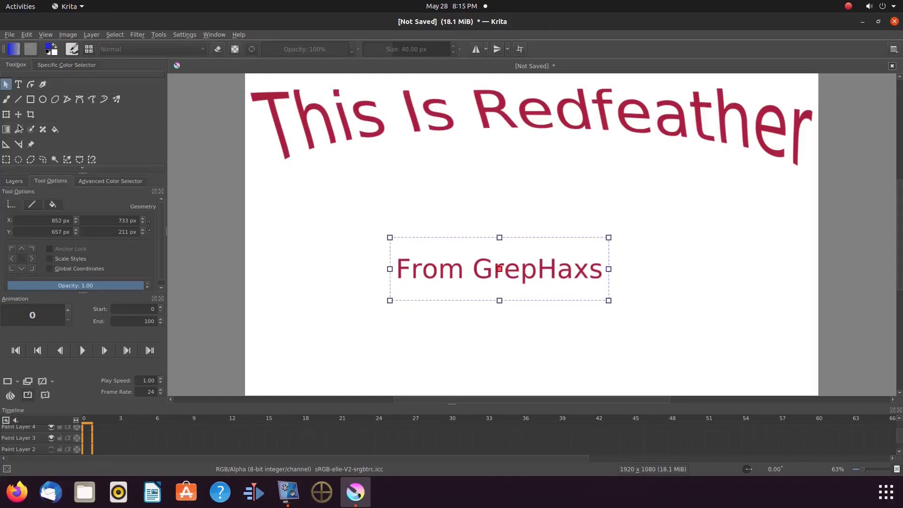
left_click(6, 114)
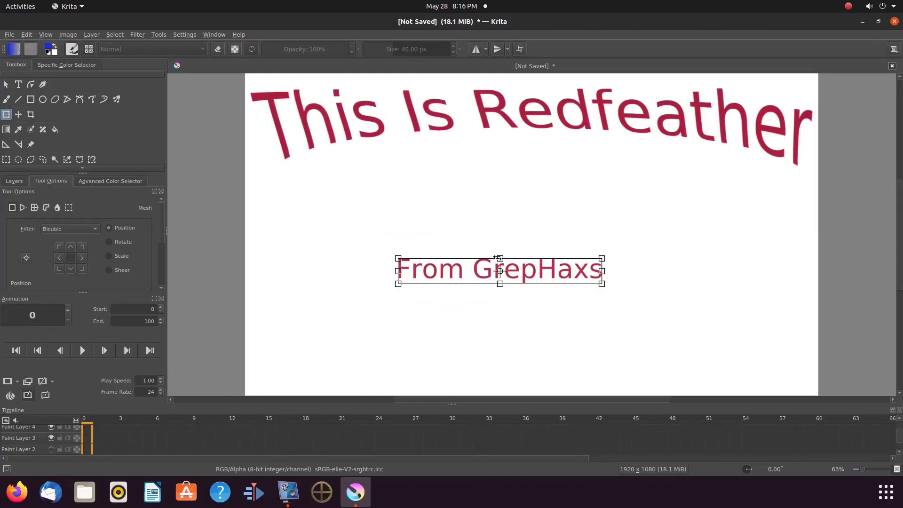
left_click_drag(501, 257, 500, 195)
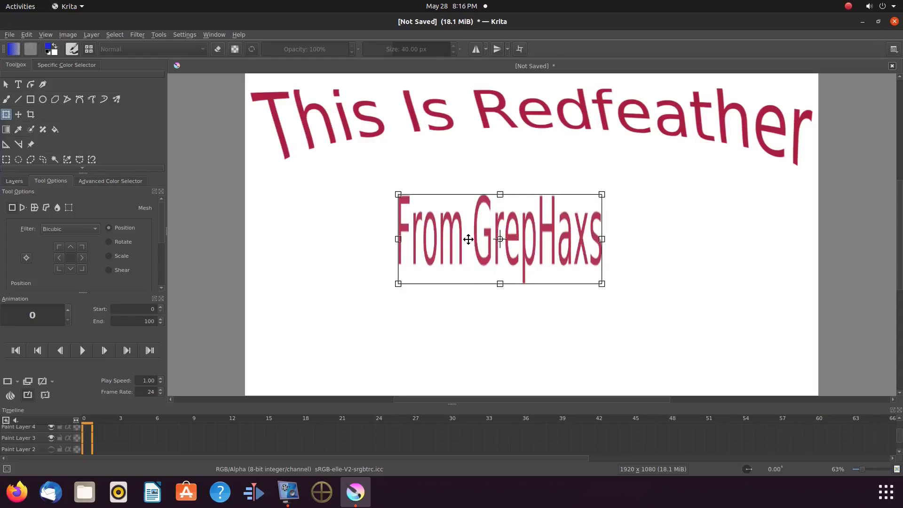
left_click_drag(468, 247, 501, 314)
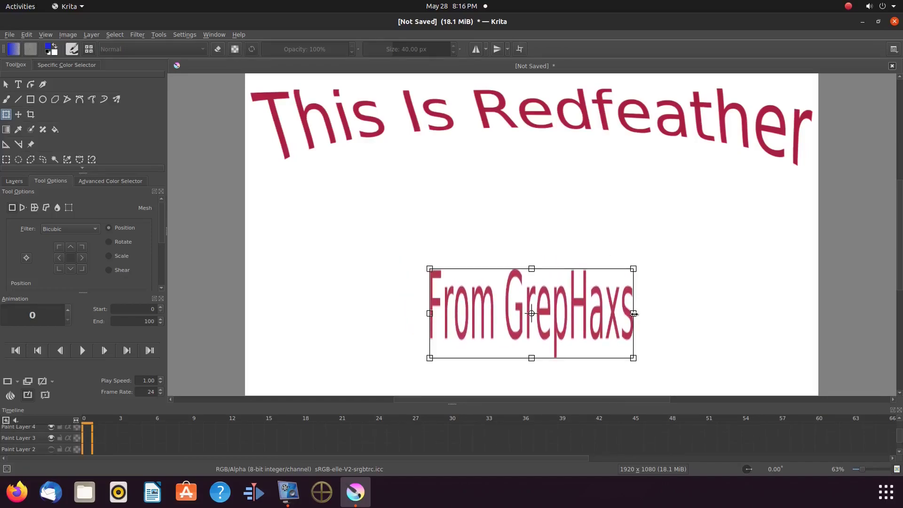
left_click_drag(629, 311, 768, 312)
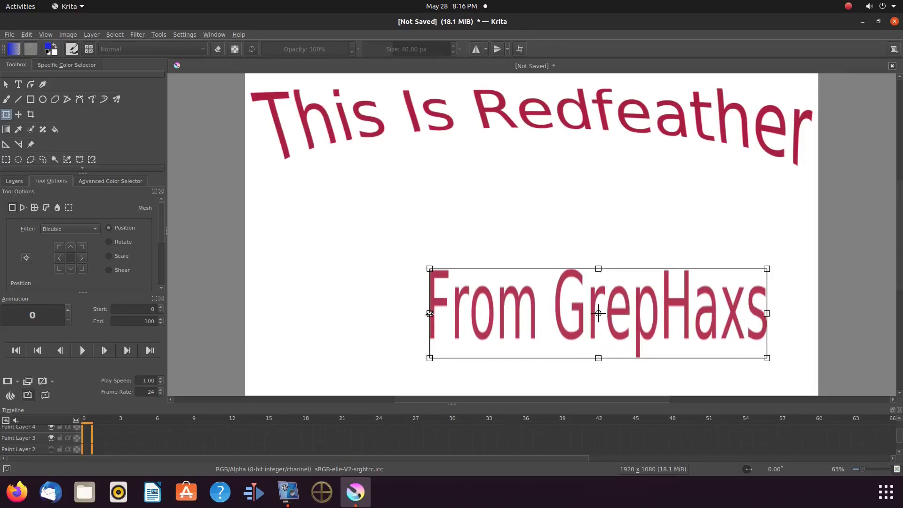
left_click_drag(429, 313, 286, 304)
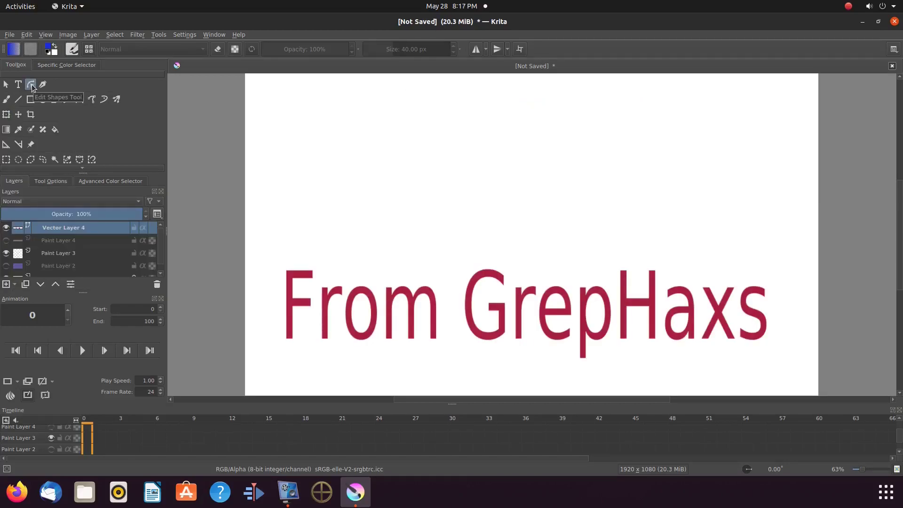
Convert the 'From GrepHaxs' text shape into editable paths with To Path
left_click(31, 85)
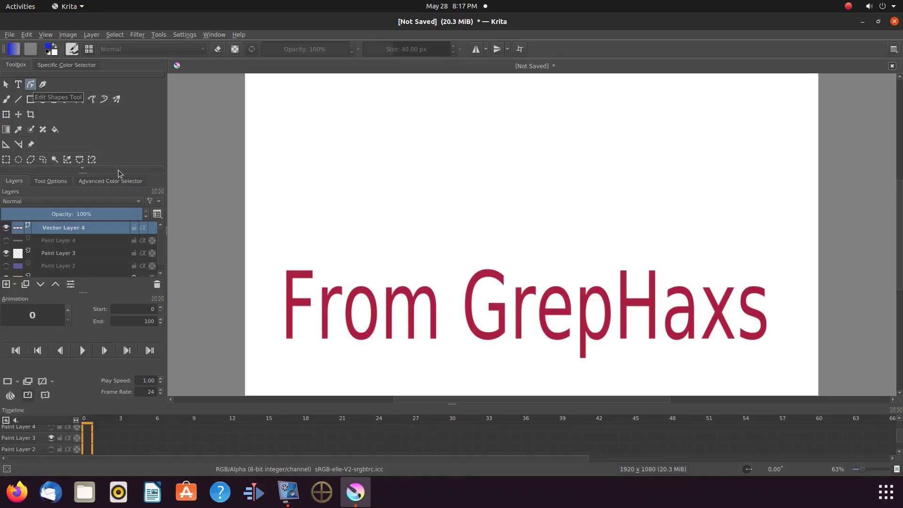
right_click(291, 278)
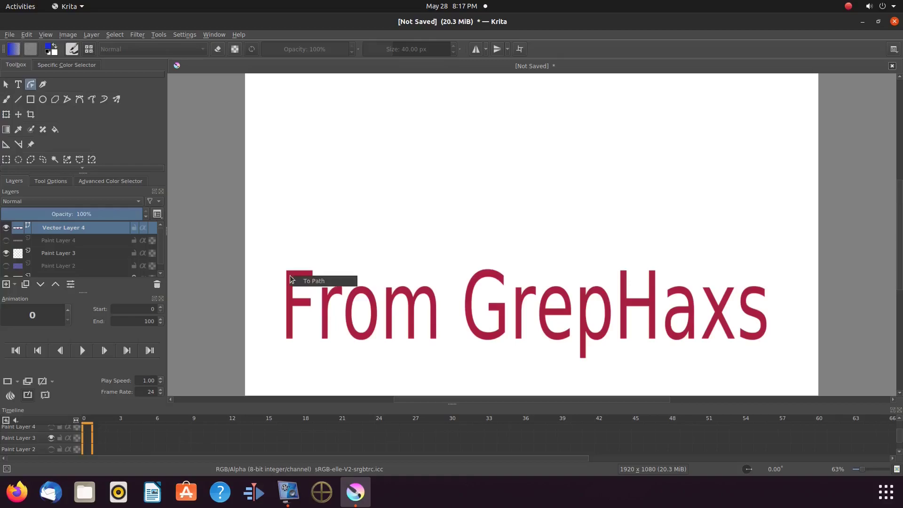
left_click(316, 282)
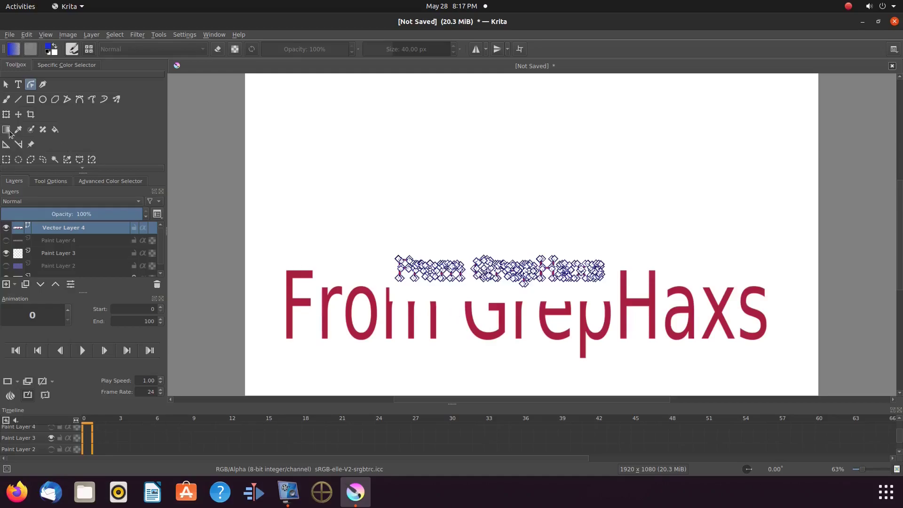
Rectangle-select the small path text and stretch it taller and wider in both directions
left_click(7, 115)
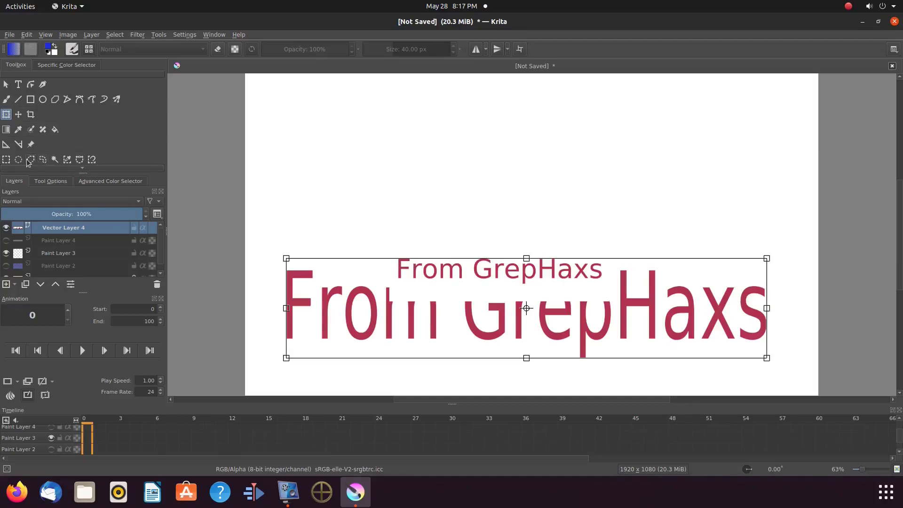
left_click(6, 160)
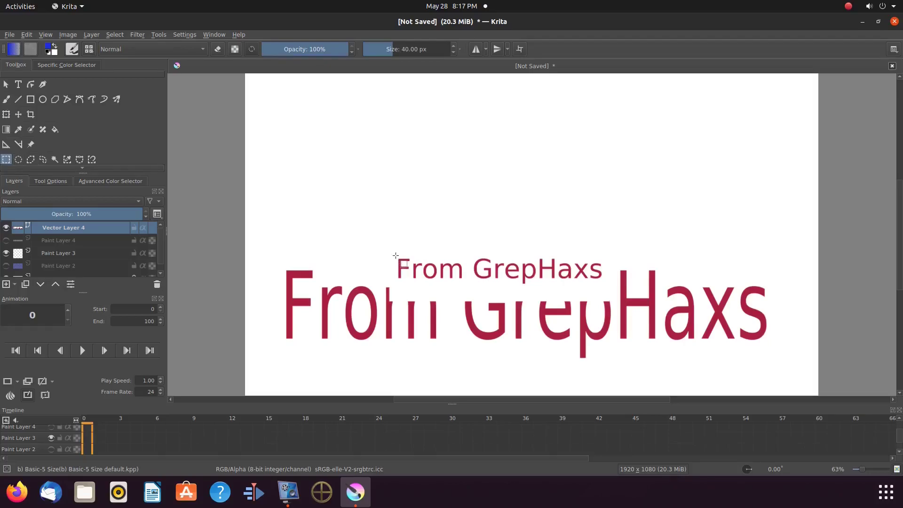
left_click_drag(396, 255, 605, 291)
left_click(7, 116)
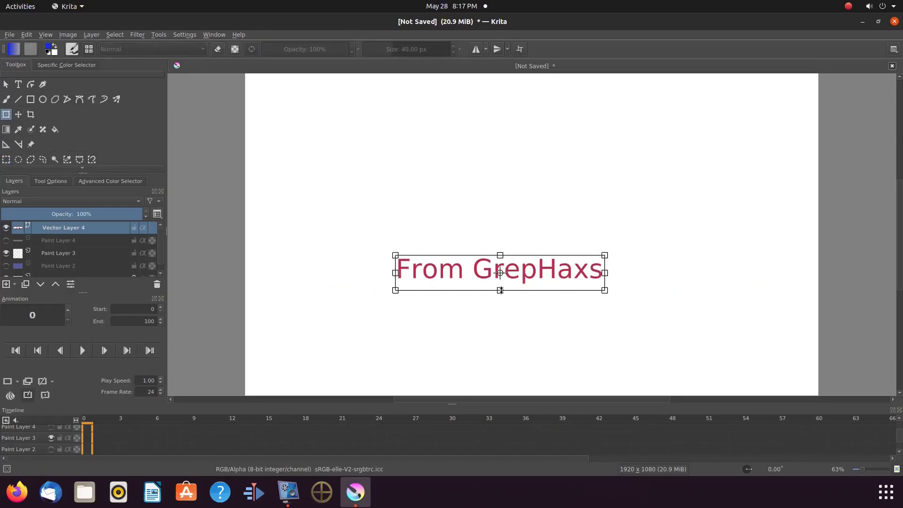
left_click_drag(502, 320, 504, 382)
left_click_drag(603, 317, 785, 318)
left_click_drag(394, 319, 265, 319)
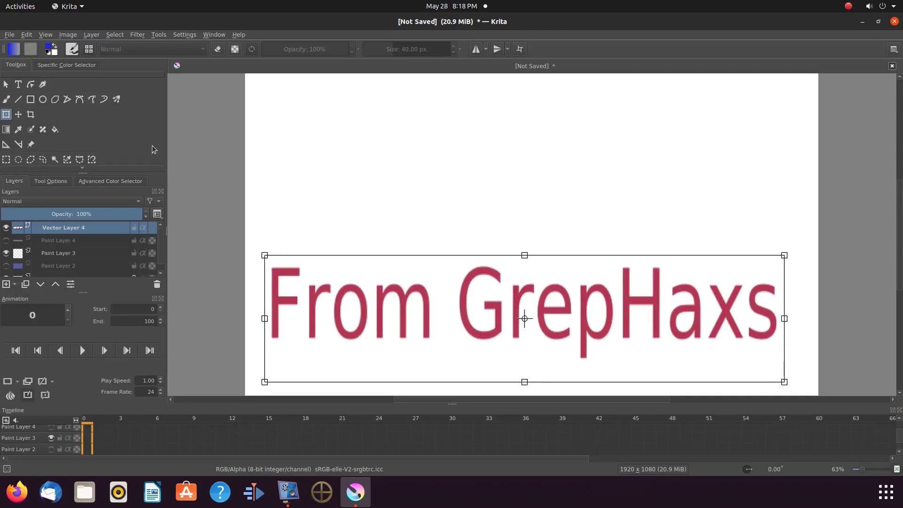
Pull the F's top-right node down into a flared flag point
left_click(31, 86)
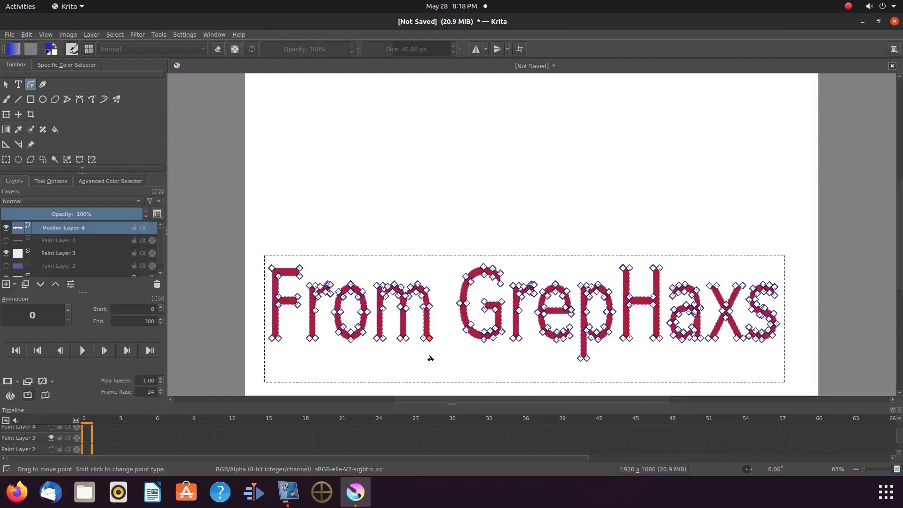
left_click(300, 269)
left_click(115, 35)
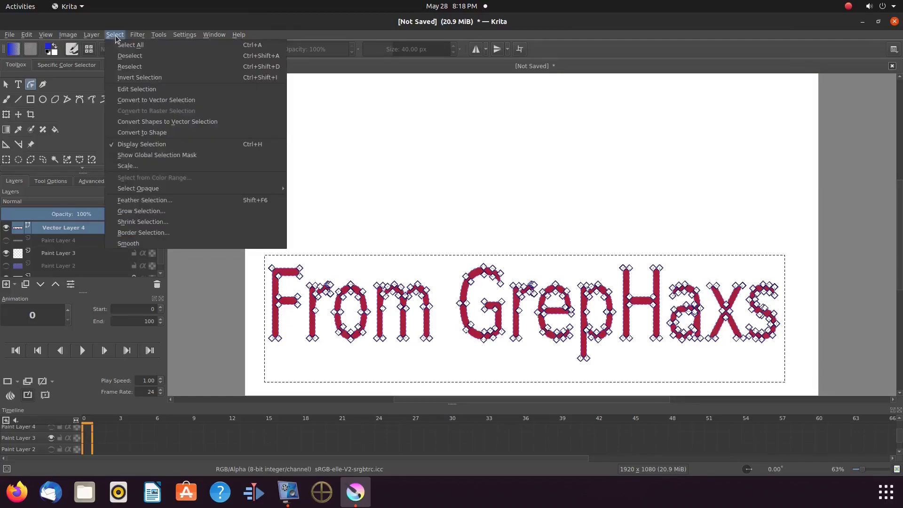
left_click(130, 56)
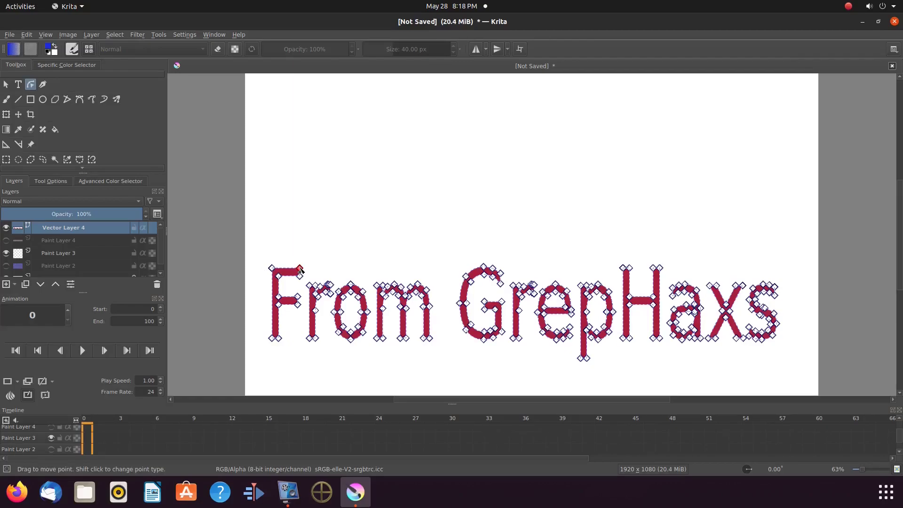
left_click_drag(300, 270, 303, 312)
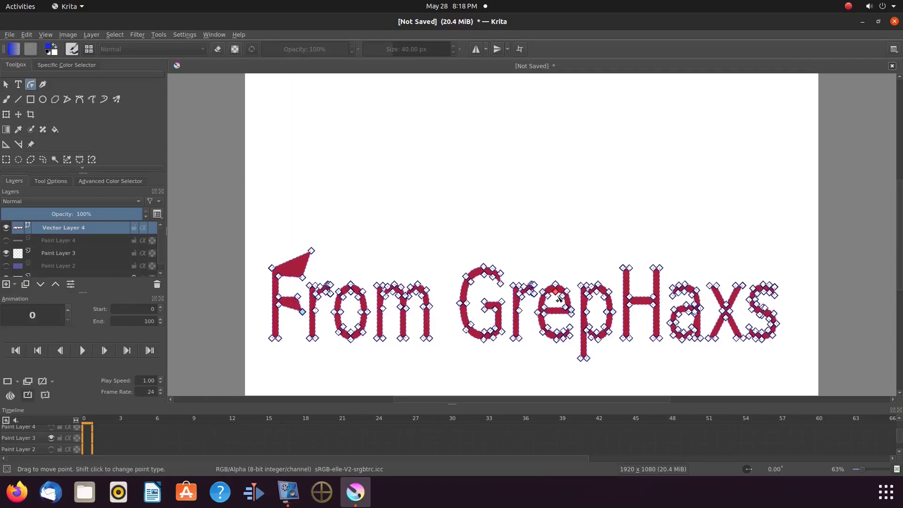
Wedge and widen the H's left stem, widen the p and r stems, and select the r's middle node
left_click_drag(623, 267, 669, 260)
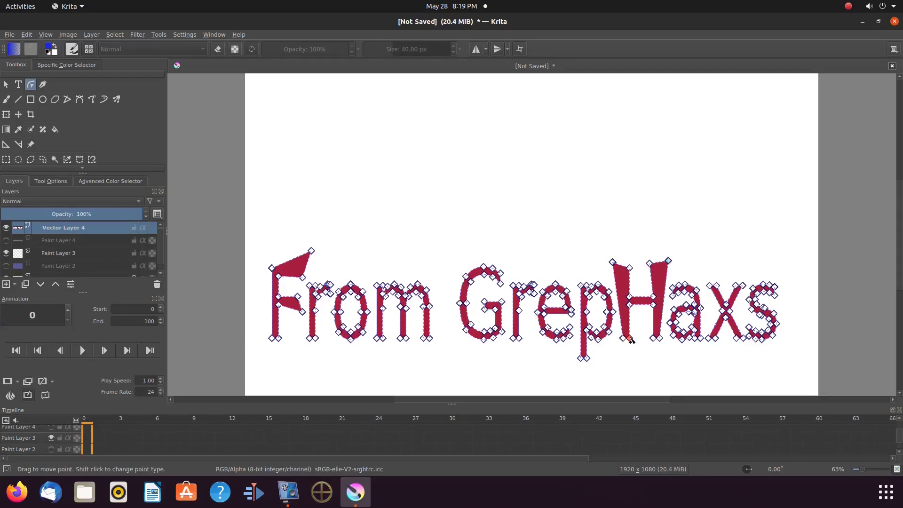
left_click_drag(630, 339, 648, 326)
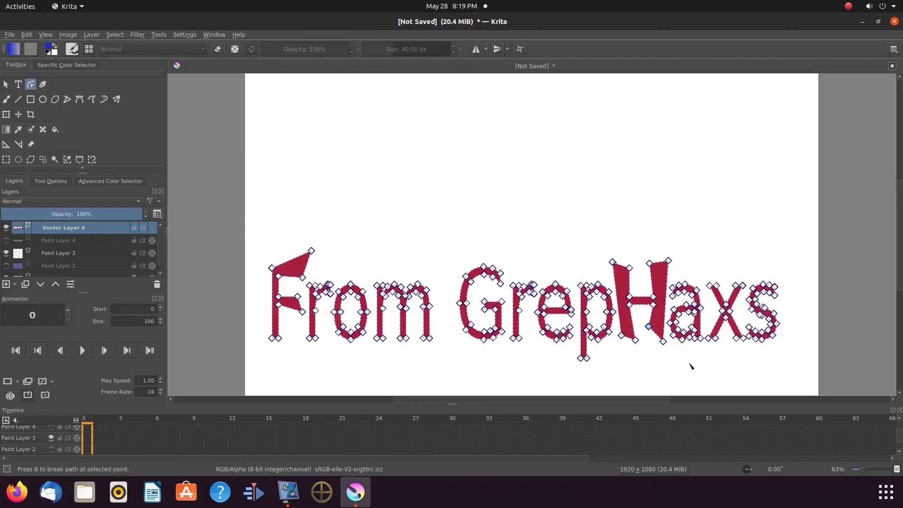
left_click_drag(581, 358, 575, 359)
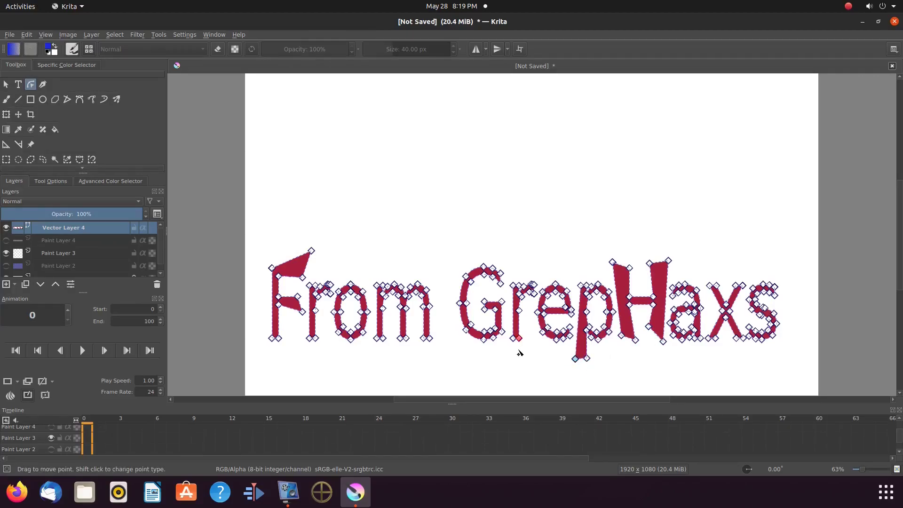
left_click_drag(519, 338, 524, 340)
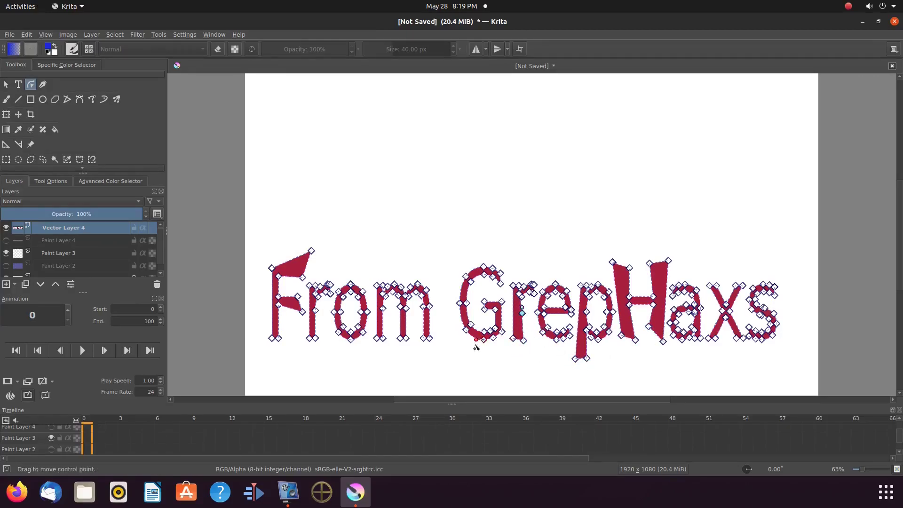
left_click(523, 312)
left_click(50, 181)
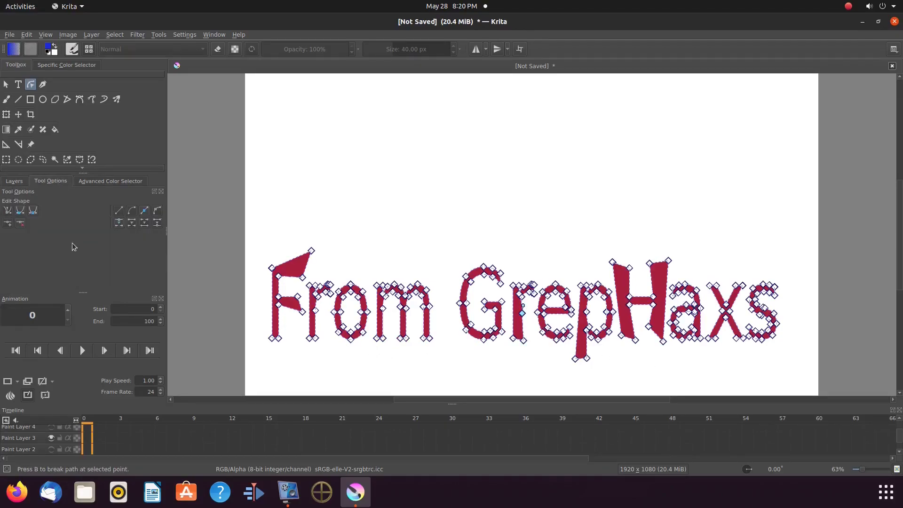
Change the r's middle node type, shift its bottom-left node left, and raise the G's top
left_click(520, 286)
left_click(22, 226)
left_click_drag(310, 338, 305, 339)
left_click_drag(492, 268, 475, 285)
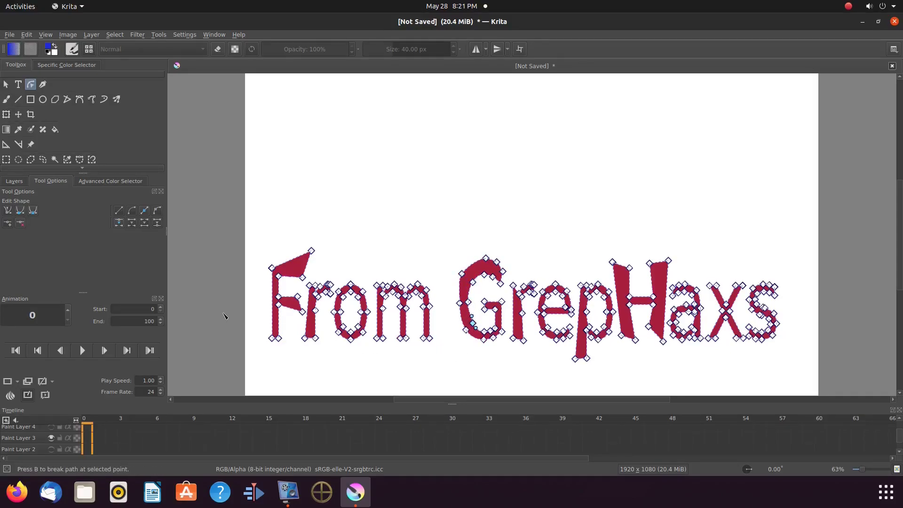
left_click(7, 100)
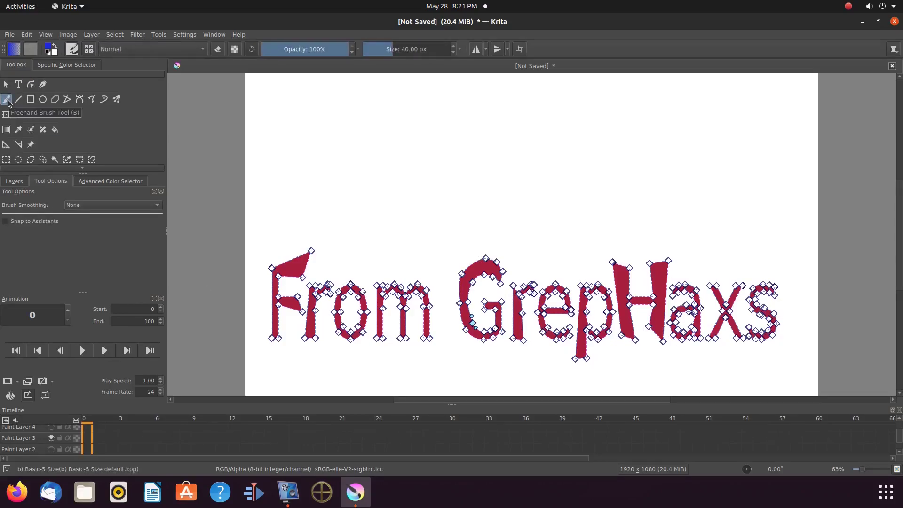
left_click(7, 114)
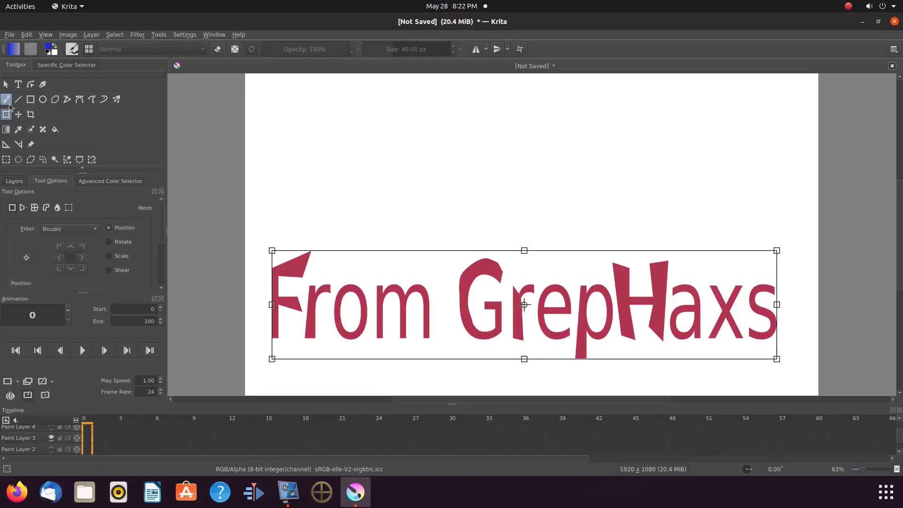
Show Paint Layer 4 ('This Is Redfeather') and merge Vector Layer 4 'From GrepHaxs' down into it
left_click(7, 100)
left_click(13, 181)
left_click(66, 228)
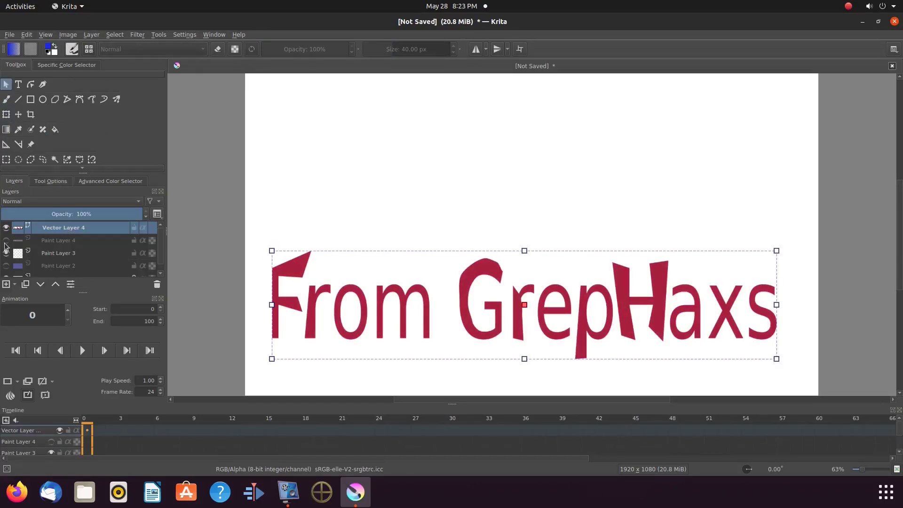
left_click(6, 241)
right_click(64, 231)
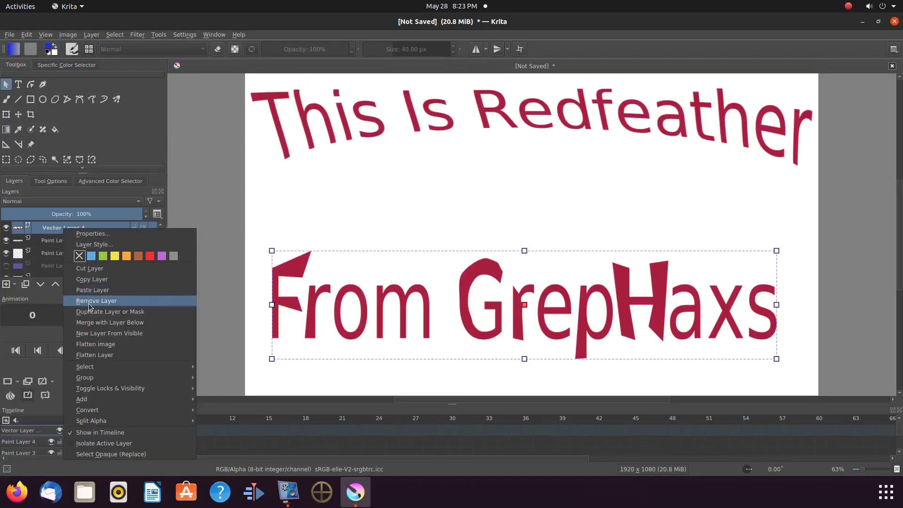
left_click(96, 322)
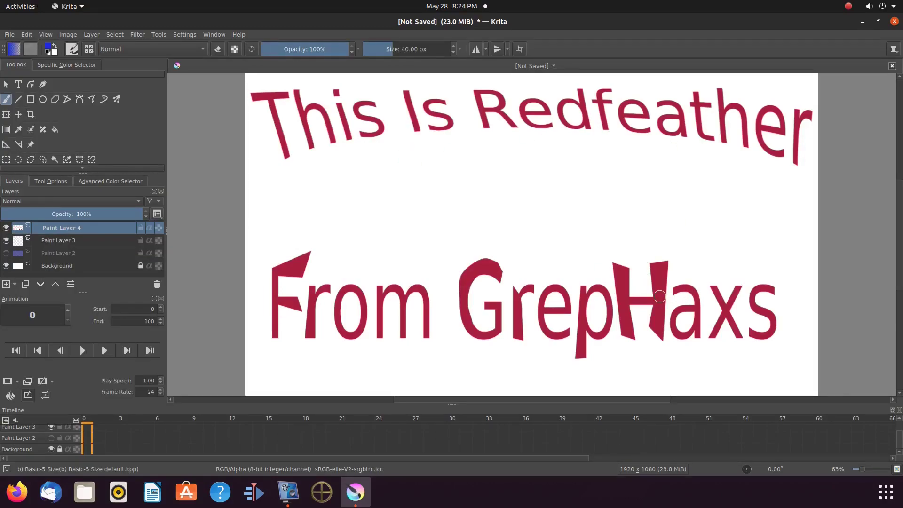
Move 'From GrepHaxs' down about 50 px and stretch it wider on both sides
key("ctrl+r")
left_click_drag(259, 226, 783, 366)
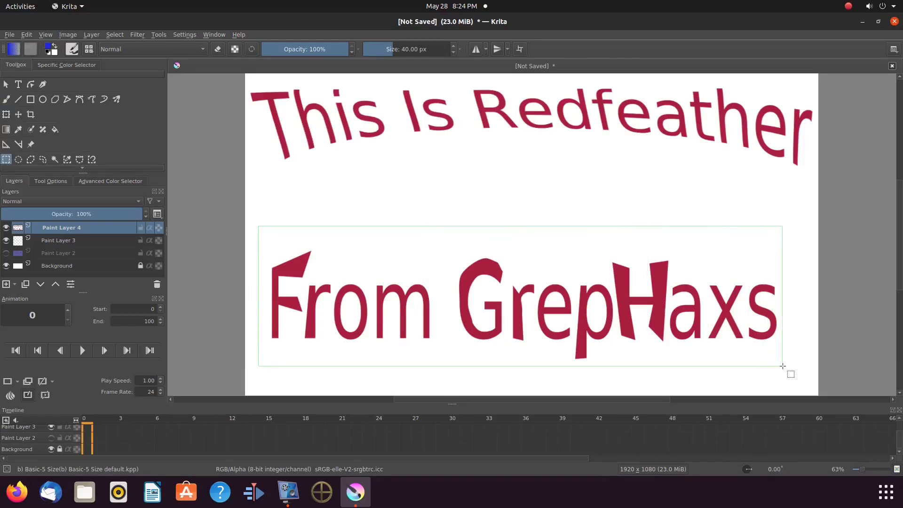
left_click(6, 114)
left_click_drag(409, 256, 411, 281)
left_click_drag(784, 319, 812, 322)
left_click_drag(260, 320, 252, 320)
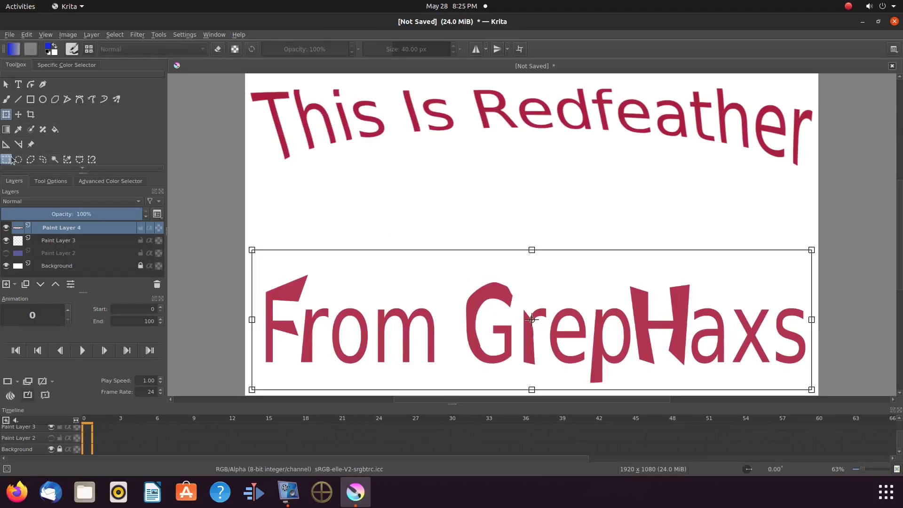
key("ctrl+r")
Stretch 'This Is Redfeather' taller downward toward the lower line
left_click_drag(249, 77, 813, 174)
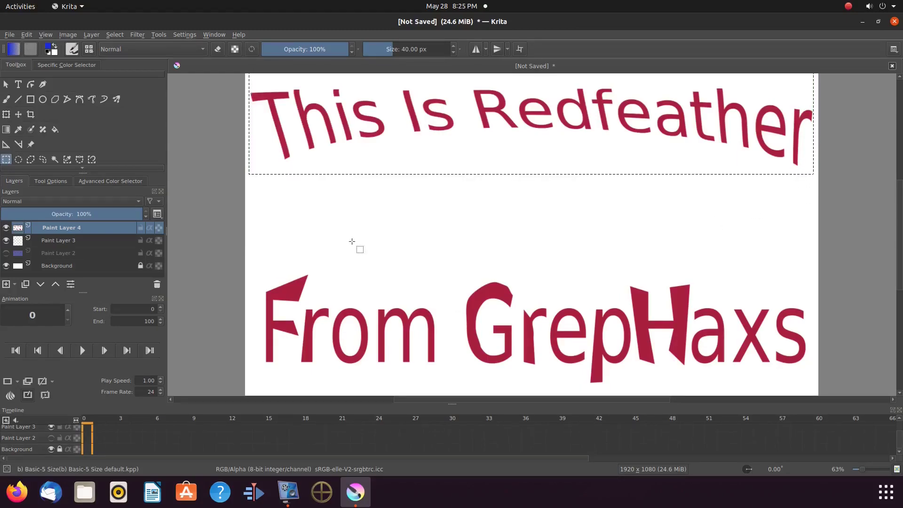
left_click(7, 115)
left_click_drag(531, 175, 530, 270)
left_click(6, 100)
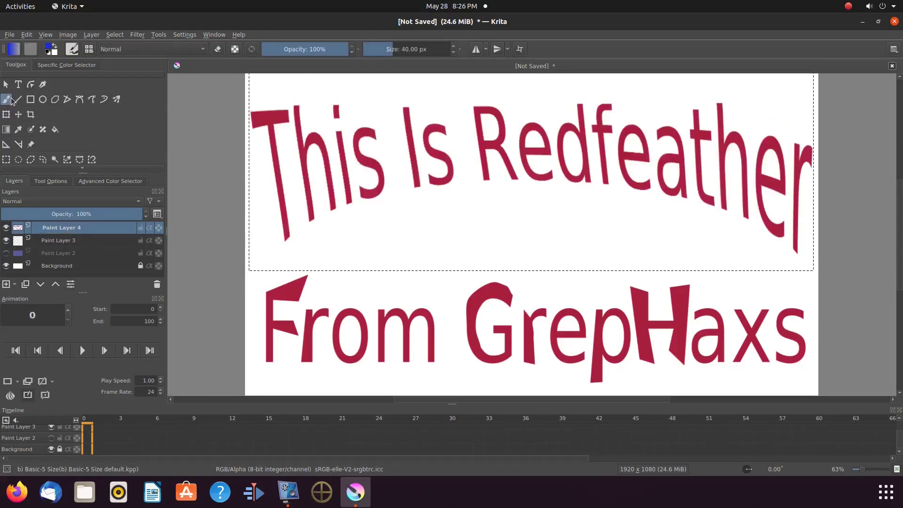
Clear the selection and make Paint Layer 3 the active layer
left_click(117, 36)
left_click(128, 55)
left_click(50, 245)
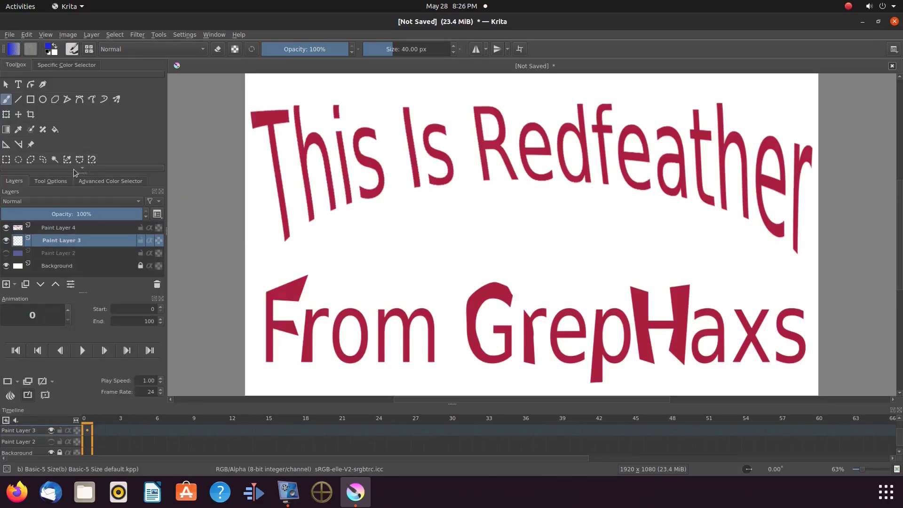
Fill Paint Layer 3 with blue behind the text
left_click(55, 129)
left_click(110, 181)
left_click(379, 245)
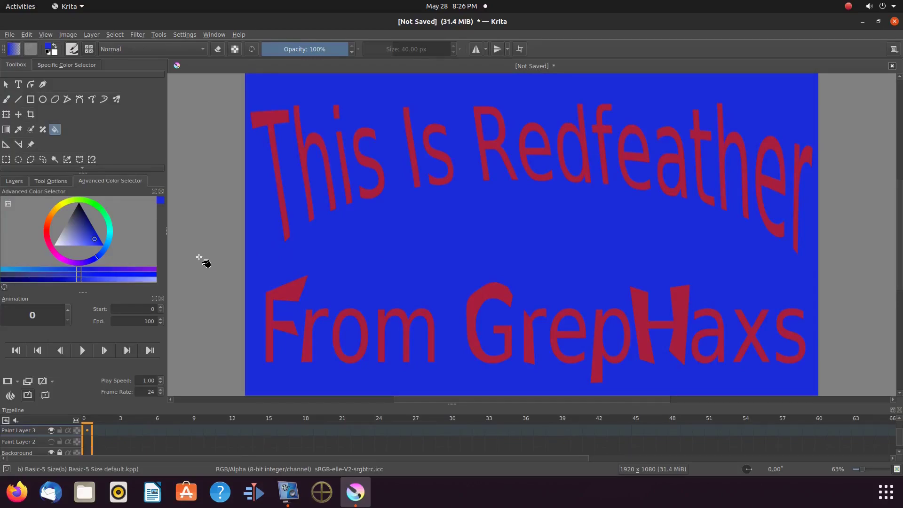
key("b")
Merge the red text layer down into the blue Paint Layer 3
left_click(14, 181)
key("Insert")
right_click(59, 228)
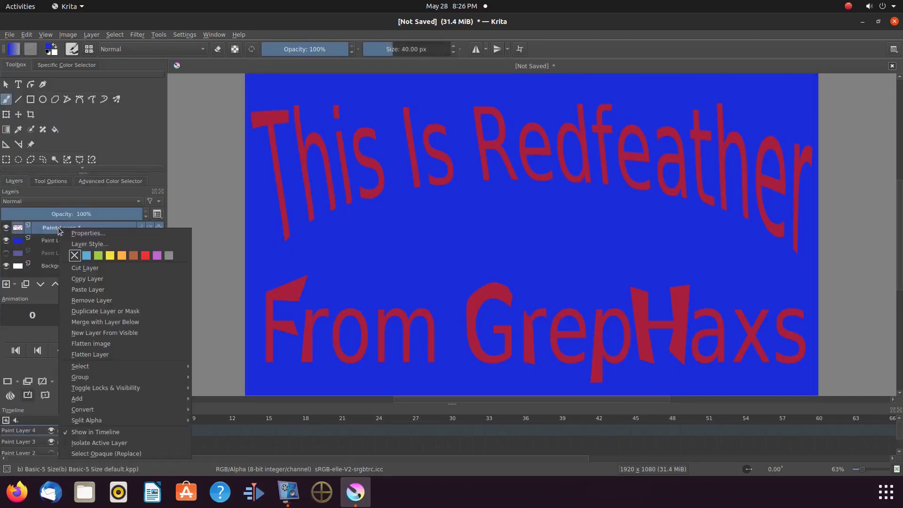
left_click(95, 323)
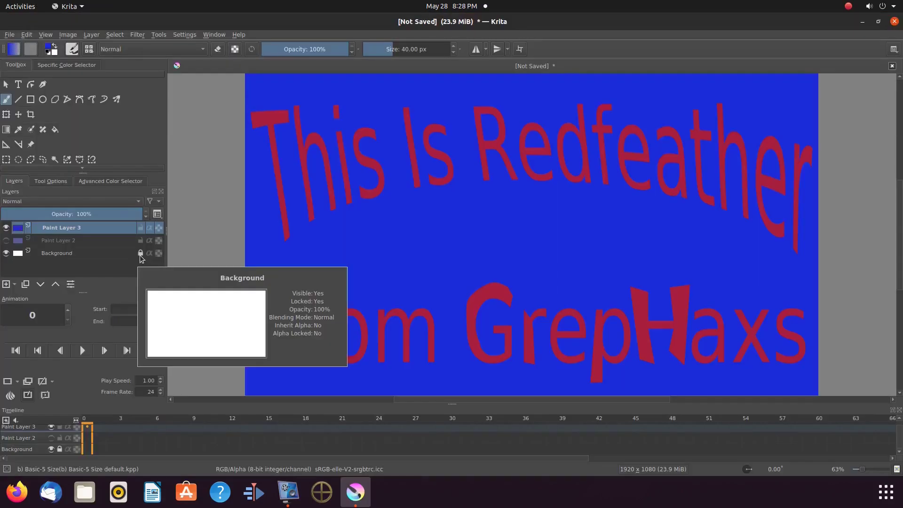
Unlock Background, set its opacity to 0% in Layer Properties, then relock it
left_click(141, 254)
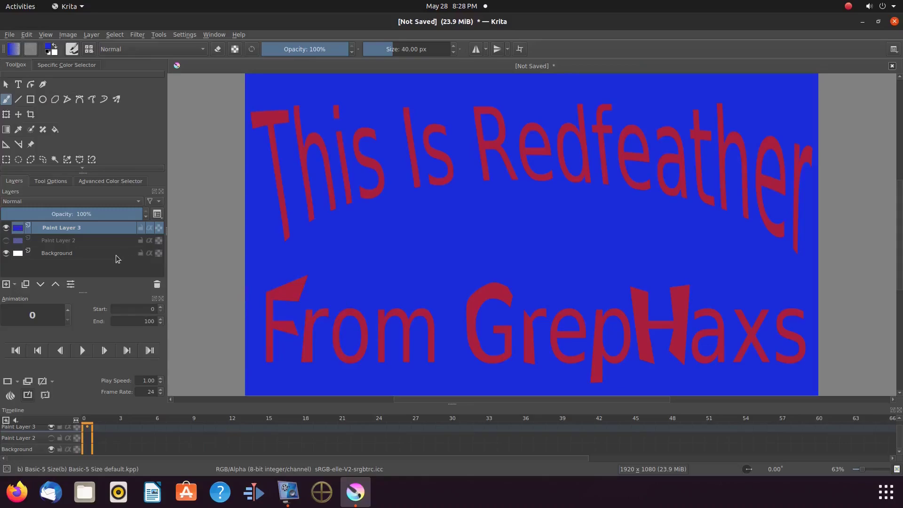
right_click(63, 257)
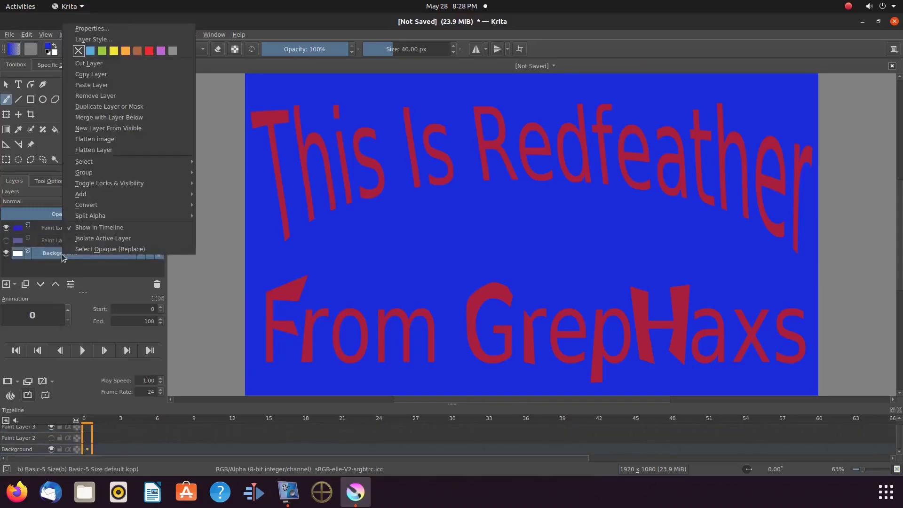
left_click(99, 29)
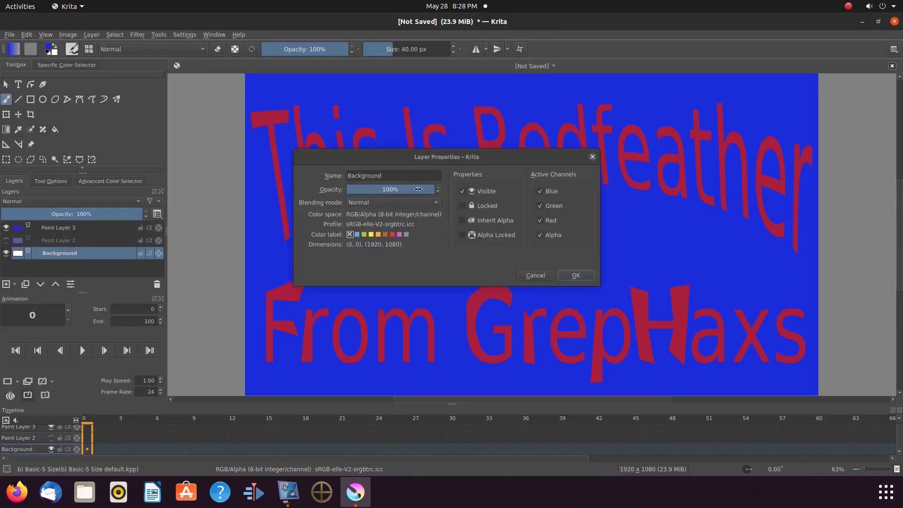
left_click_drag(432, 190, 340, 193)
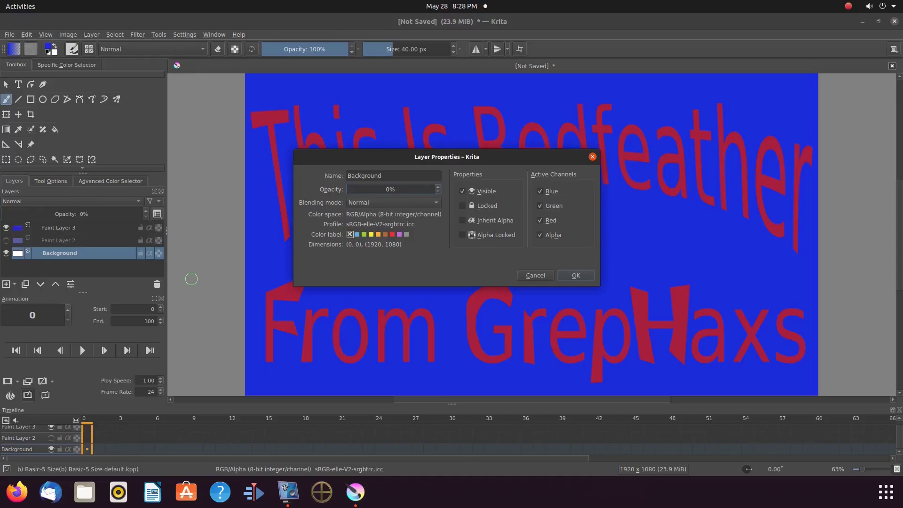
left_click(569, 277)
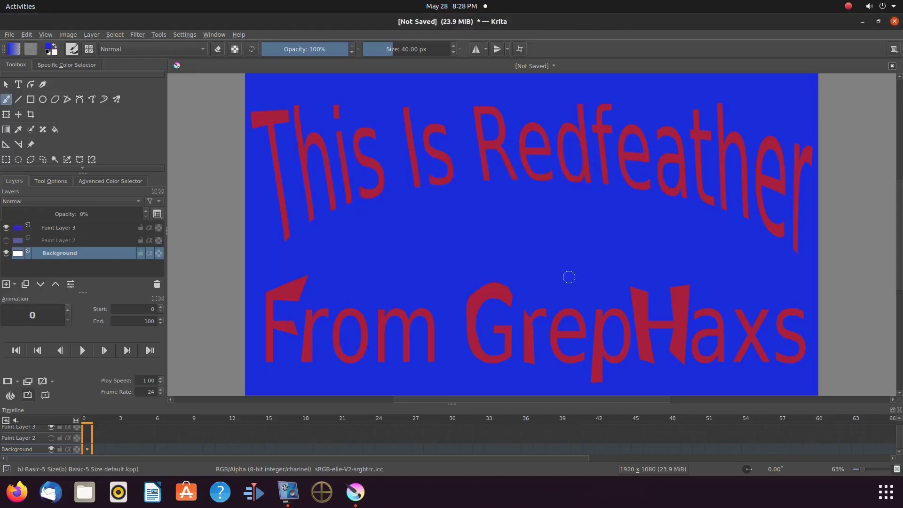
left_click(140, 253)
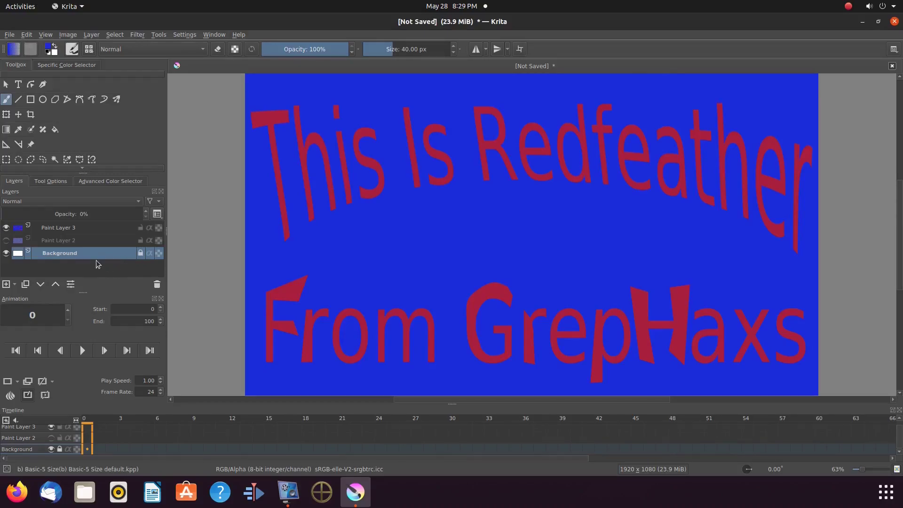
Hide Paint Layer 3 to reveal the transparent checkerboard background
mouse_move(83, 256)
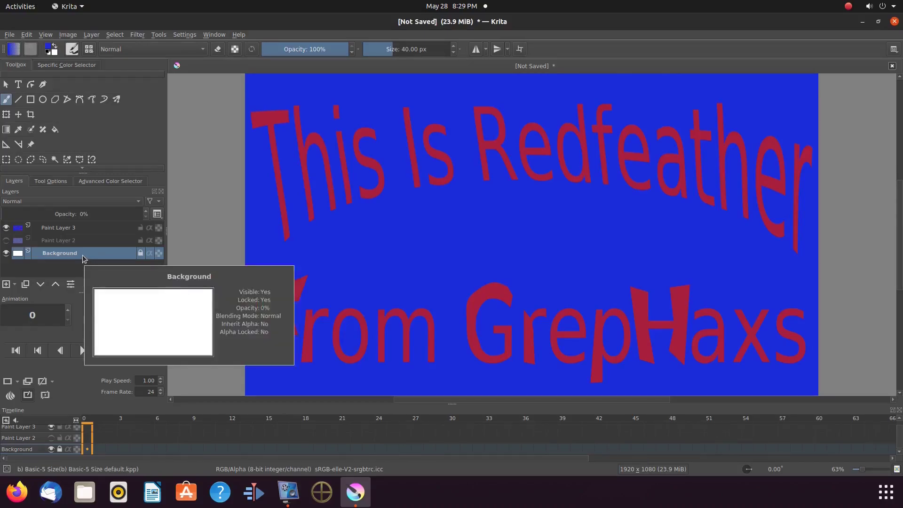
left_click(6, 229)
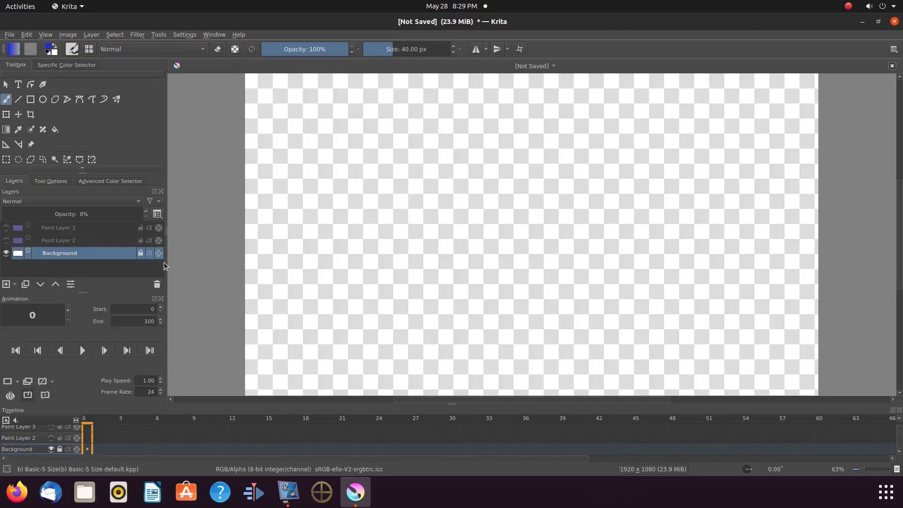